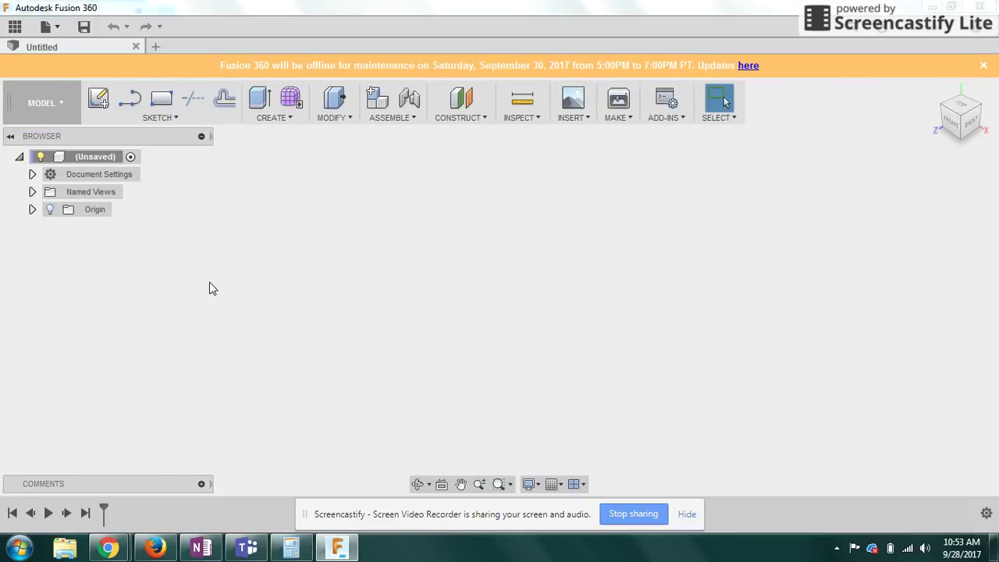
Switch to OneNote's Holey Hockey Puck page with the dimensioned puck drawing.
key(alt+Tab)
key(alt+Tab)
key(alt+Tab)
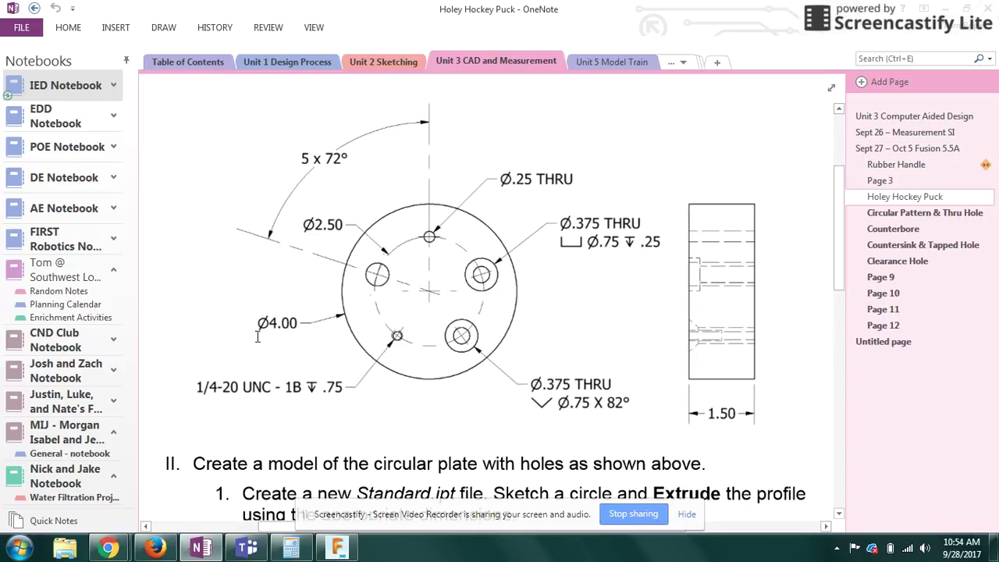
Start a new sketch on the front plane and dismiss the maintenance notice.
key(alt+Tab)
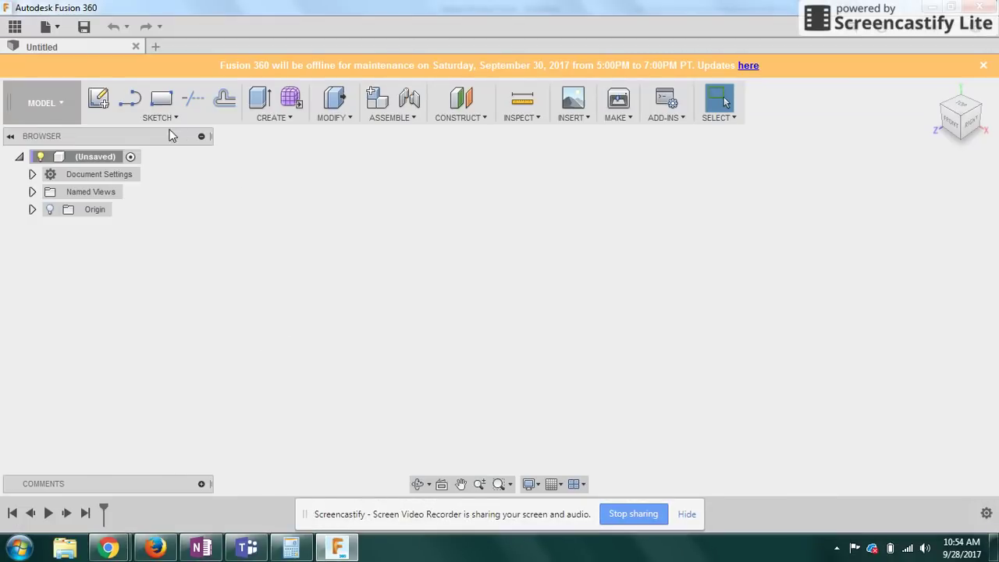
click(99, 101)
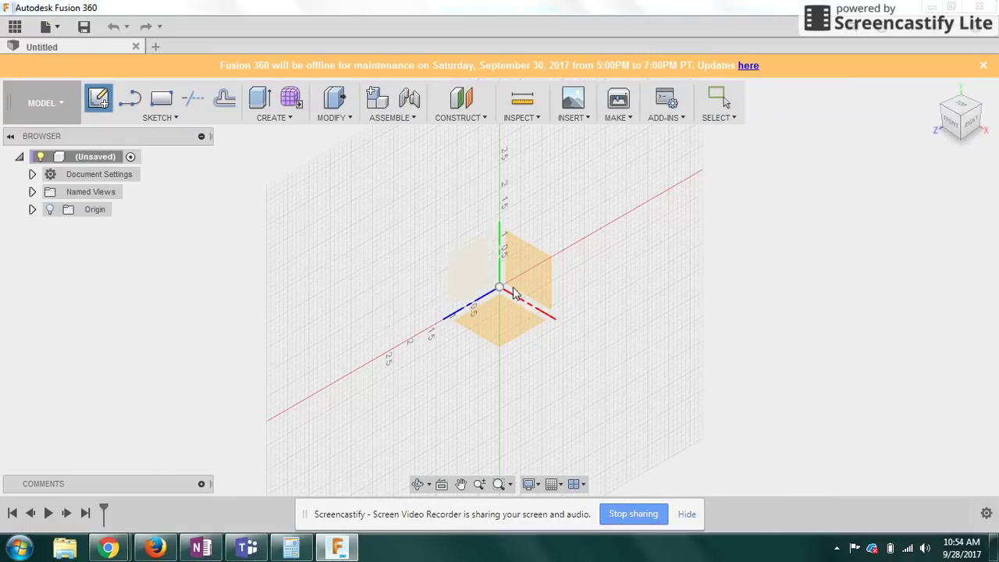
click(511, 277)
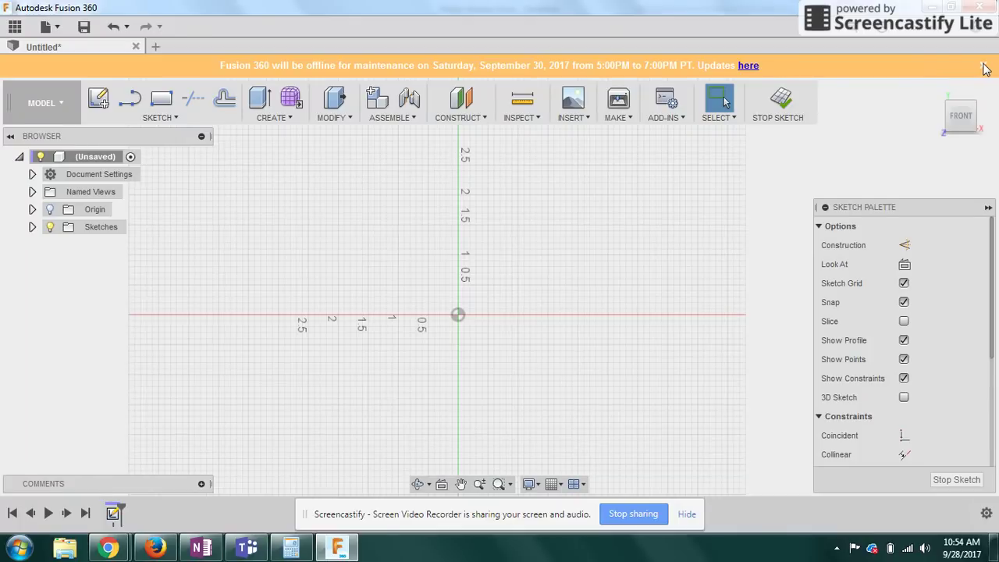
click(983, 65)
Draw a 4-inch centre-diameter circle at the origin.
click(179, 95)
mouse_move(109, 161)
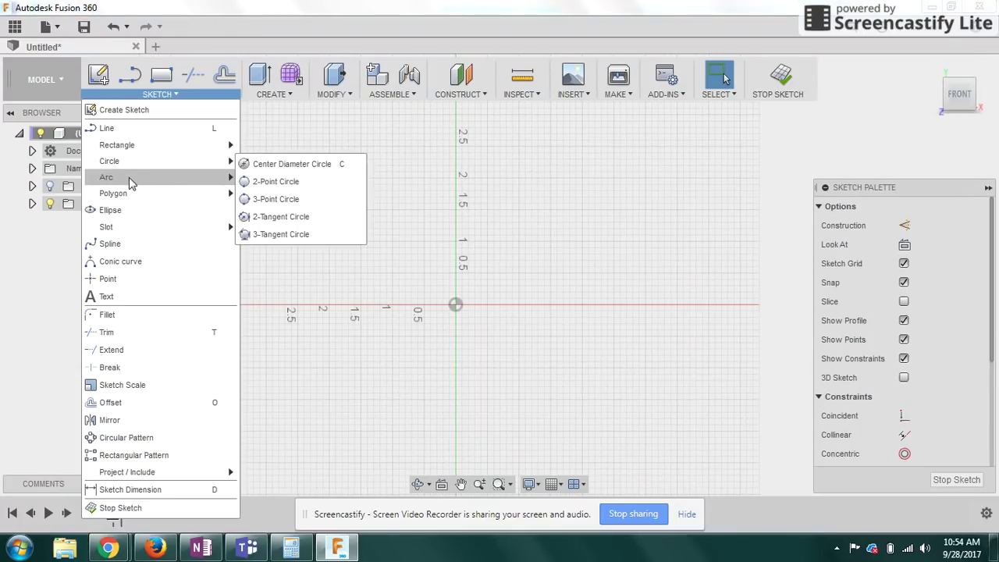
click(242, 164)
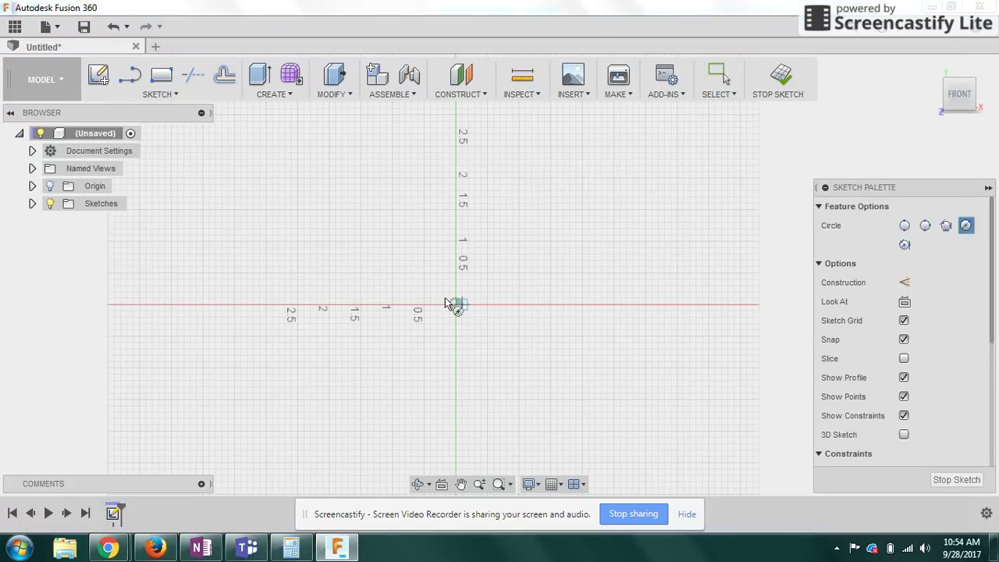
click(455, 304)
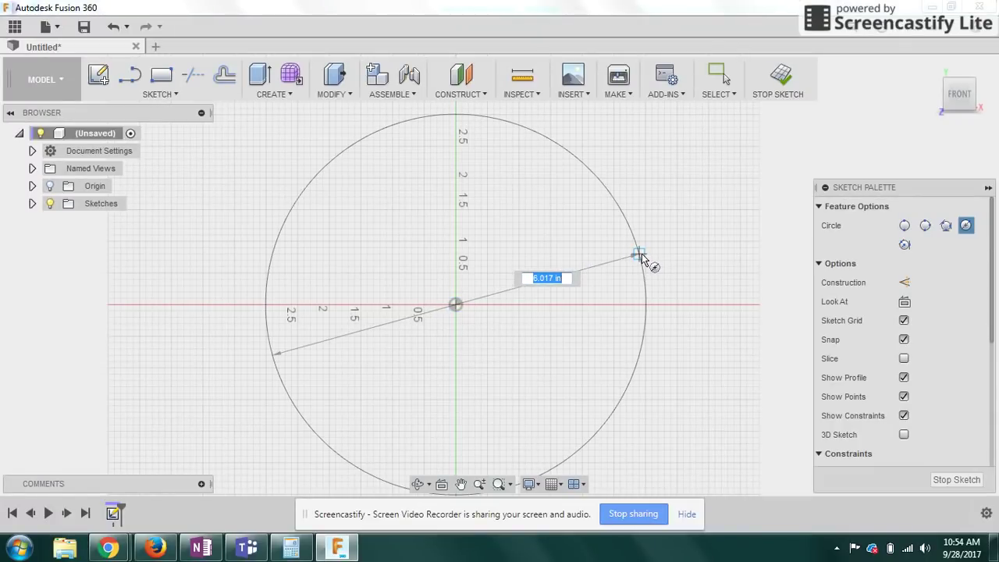
text(4)
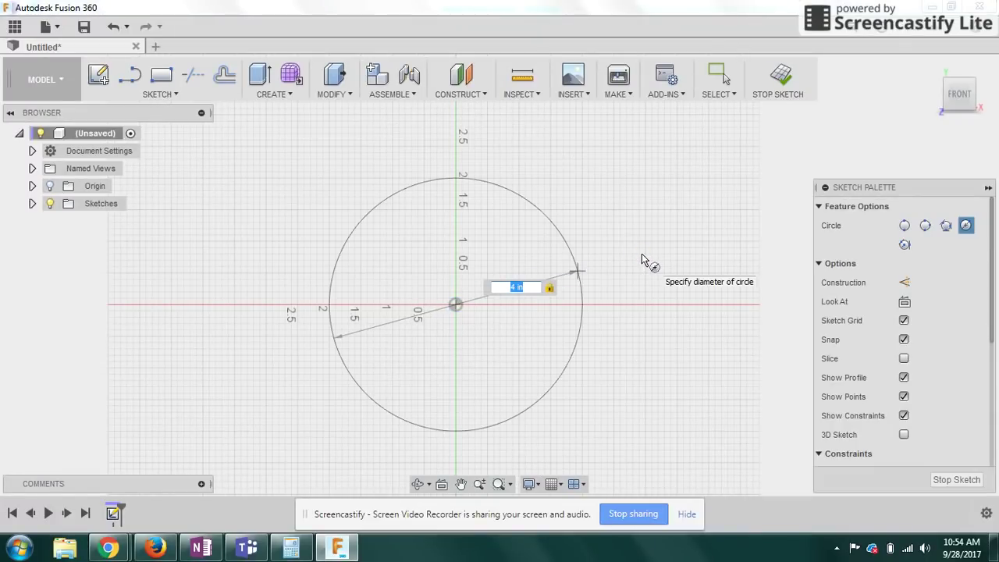
key(Return)
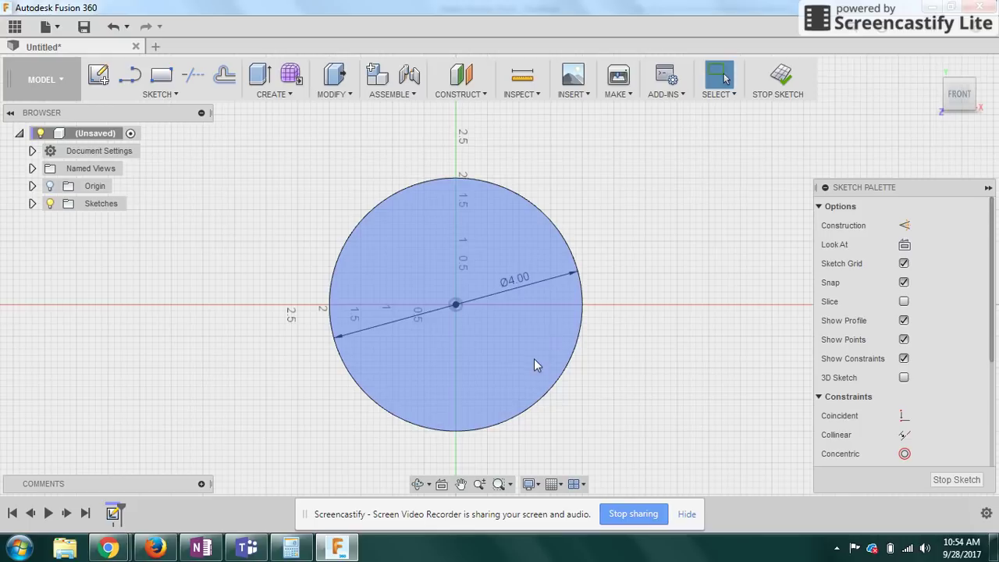
key(alt+Tab)
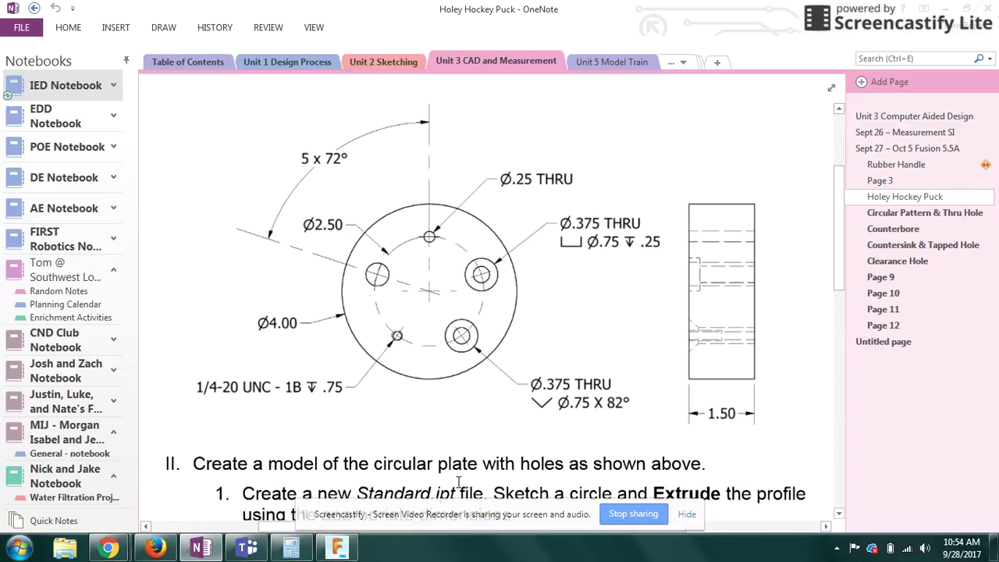
Extrude the 4-inch circle profile 1.5 inches into a solid puck cylinder.
key(alt+Tab)
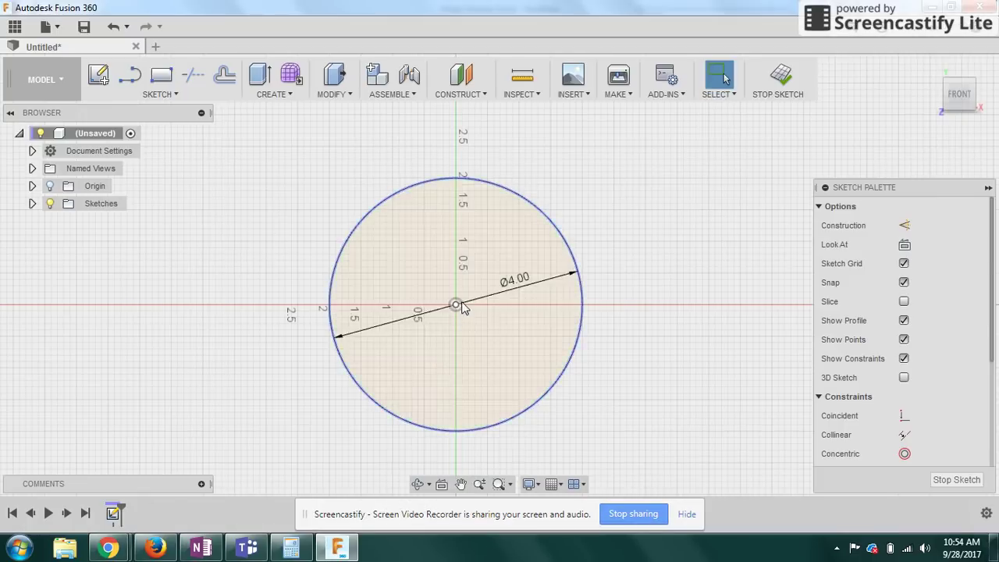
click(260, 95)
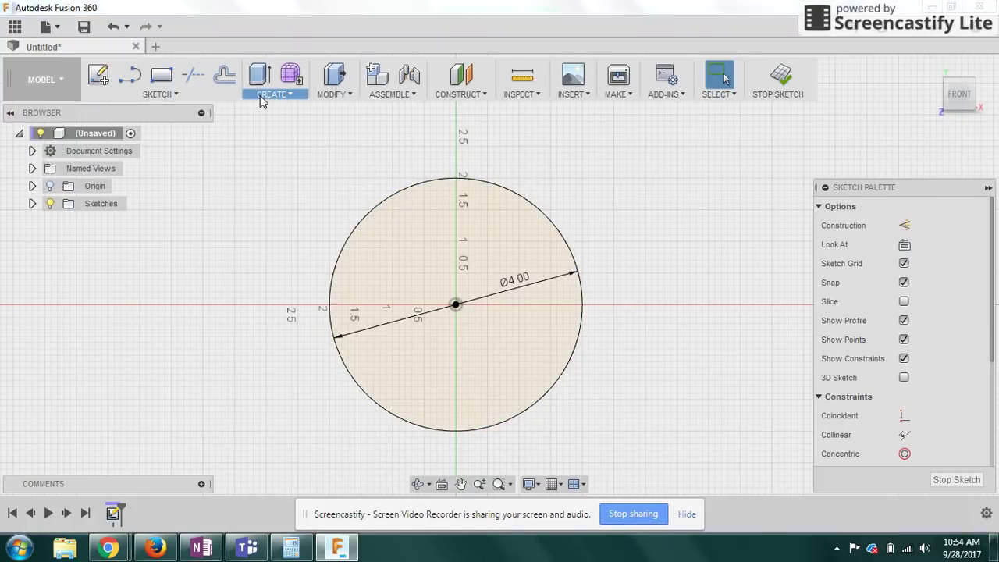
click(270, 128)
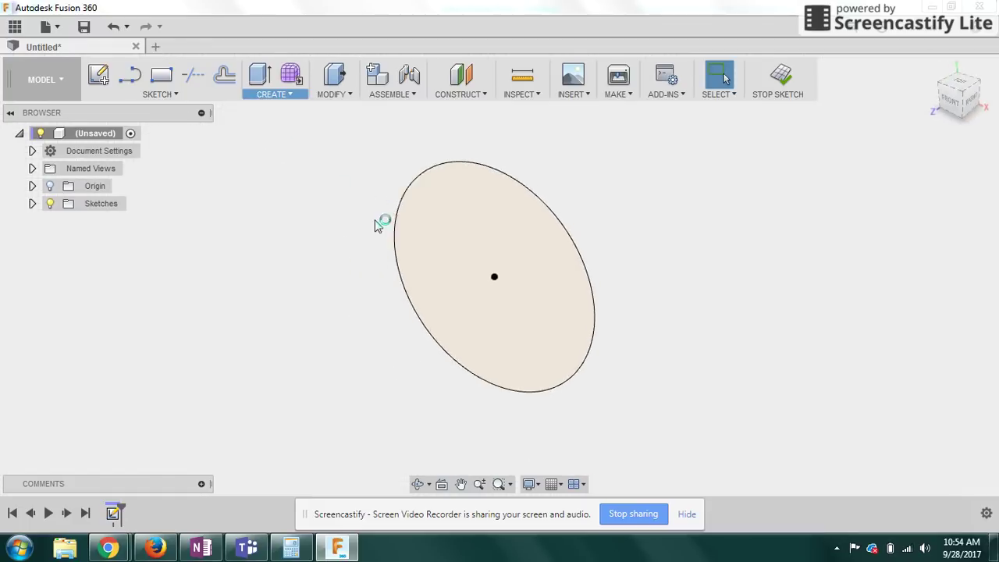
click(499, 281)
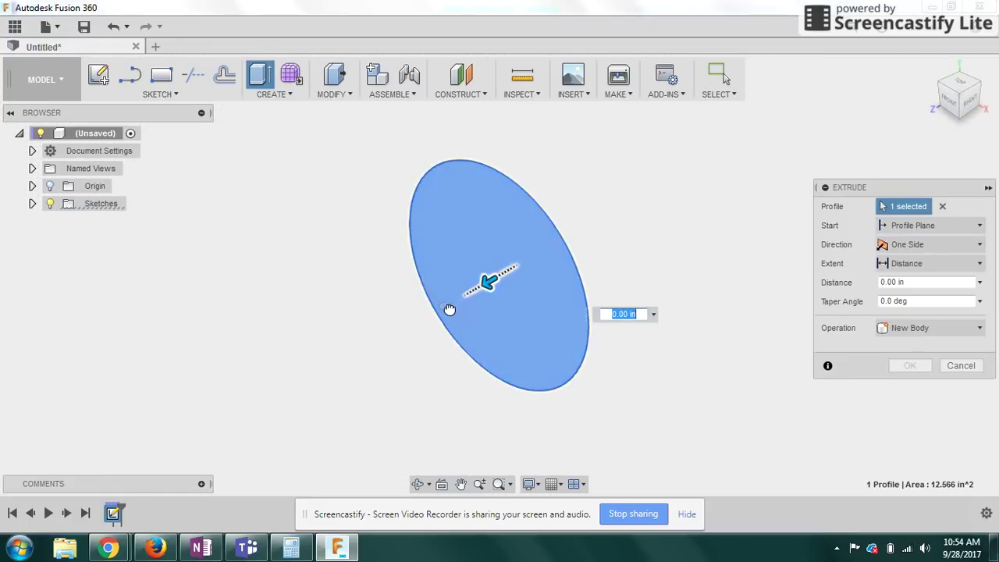
drag(488, 283, 422, 320)
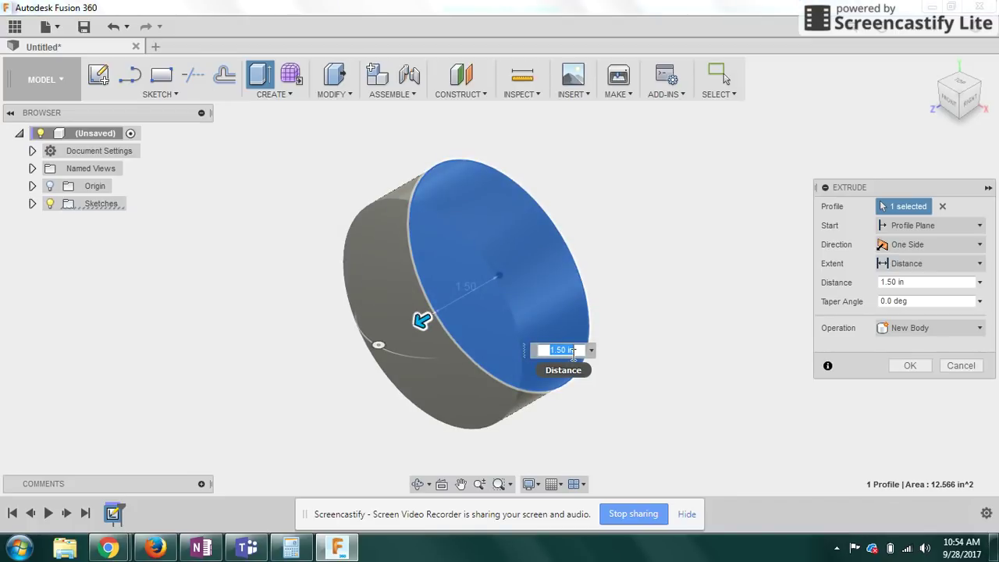
text(1.5)
key(Return)
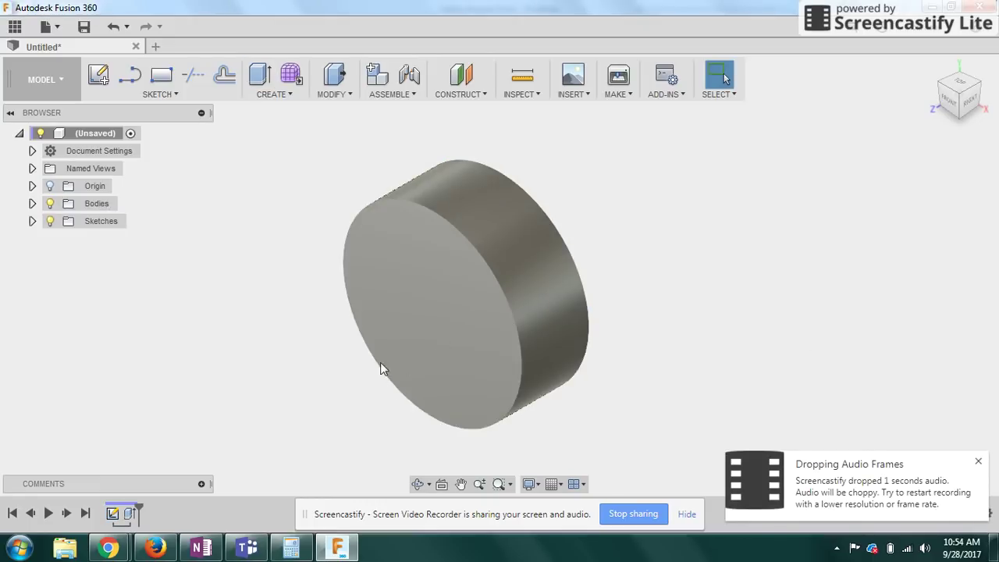
key(alt+Tab)
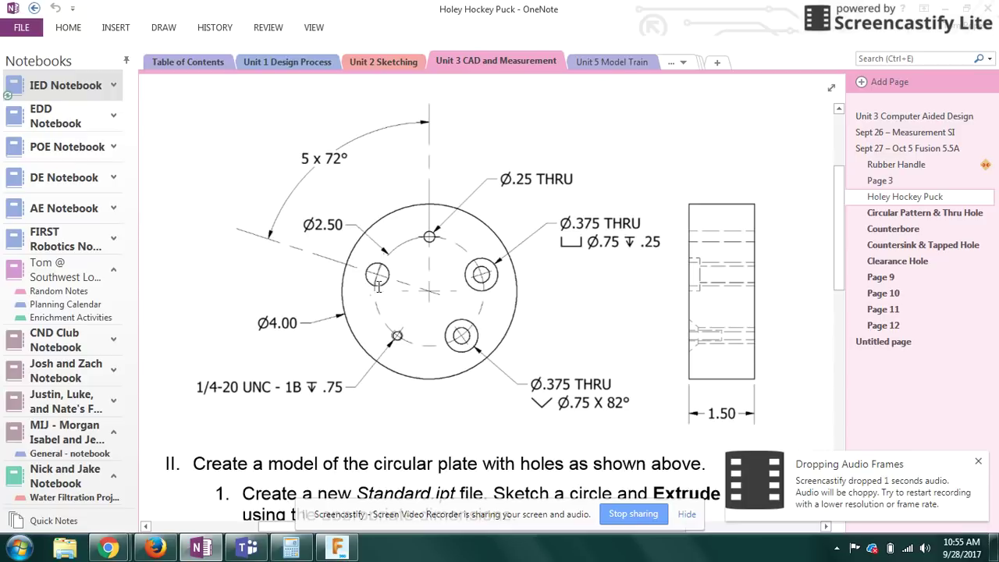
Start a new sketch on the cylinder's front face.
key(alt+Tab)
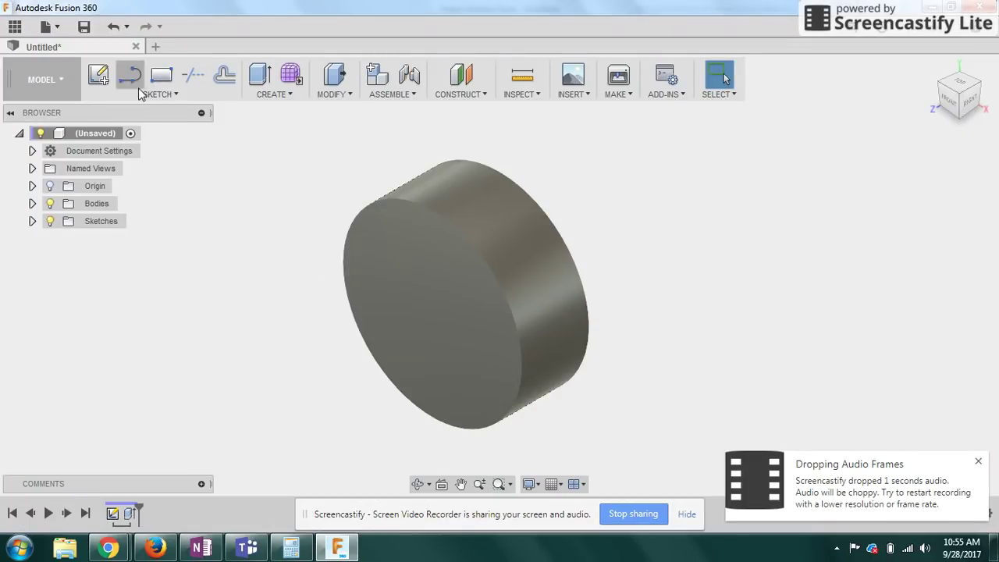
click(98, 74)
click(407, 312)
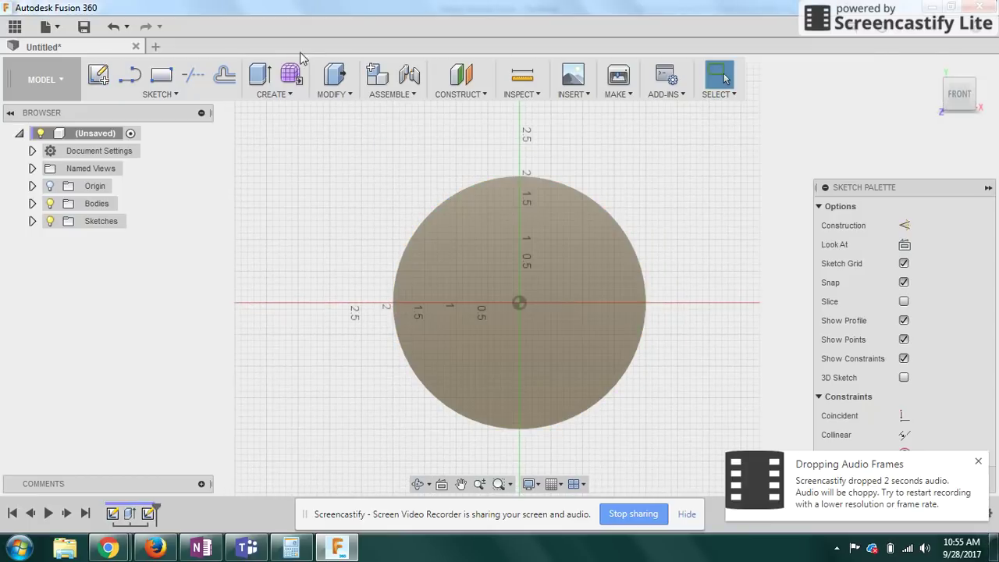
Place a point on the vertical axis, dimensioned 2.5/2 (1.25 in) above the origin.
click(186, 97)
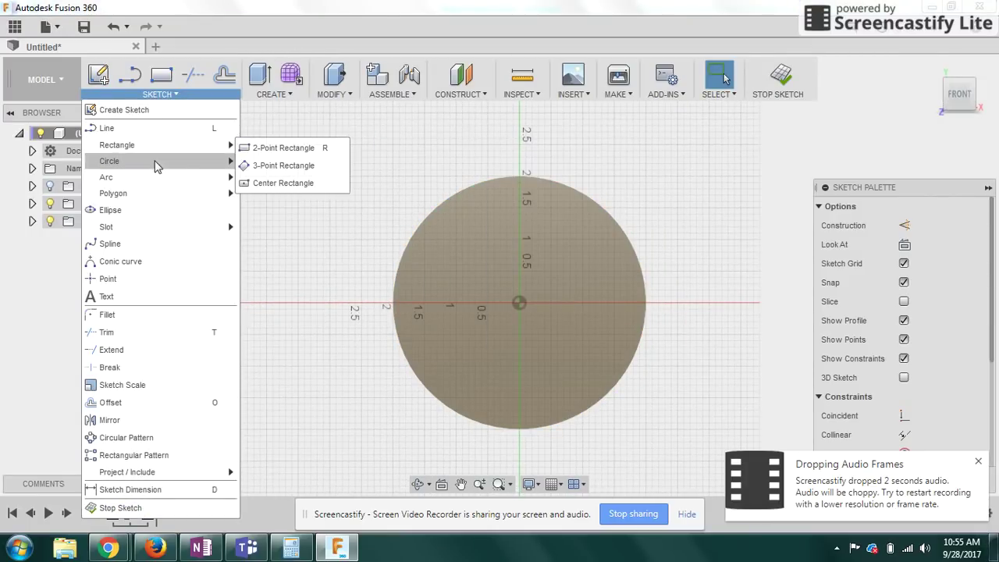
click(141, 279)
click(519, 233)
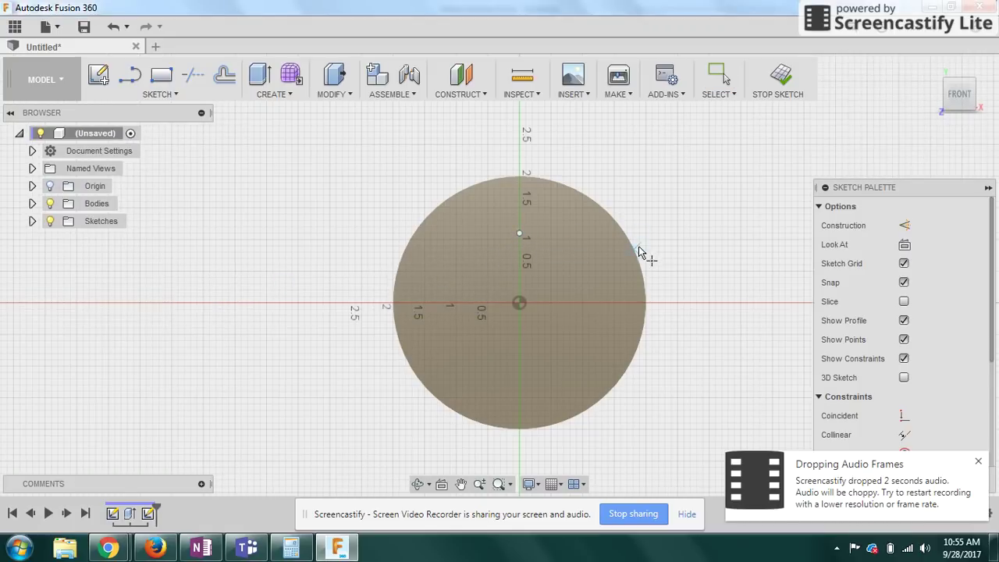
click(519, 234)
click(562, 273)
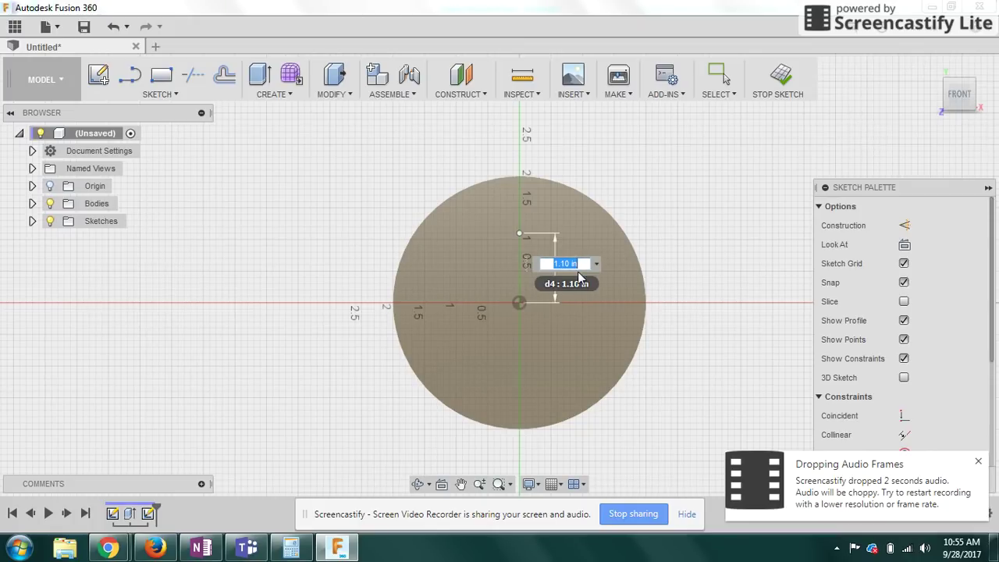
text(2.5/)
text(2)
key(Return)
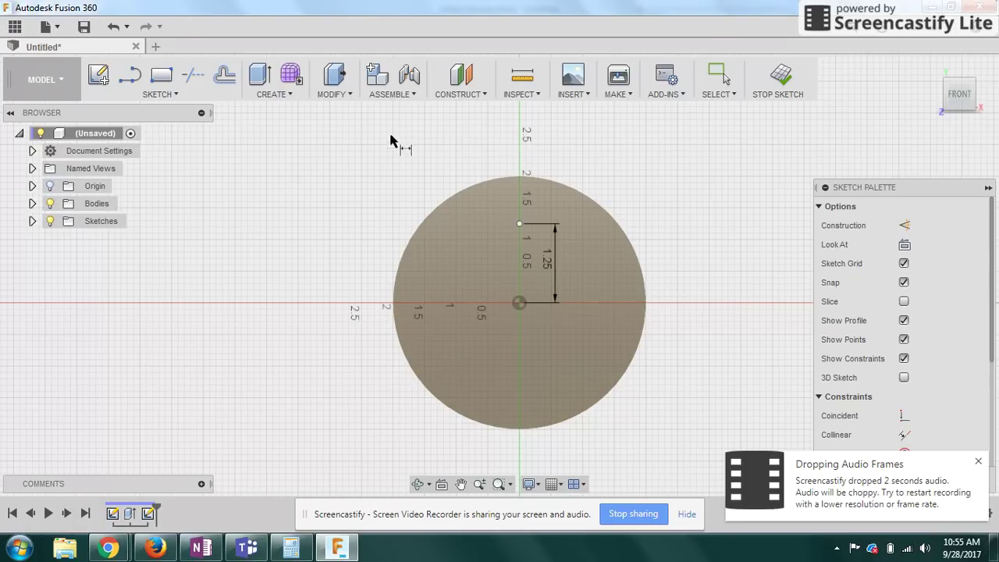
Circular-pattern the point into 5 copies around the origin.
click(177, 95)
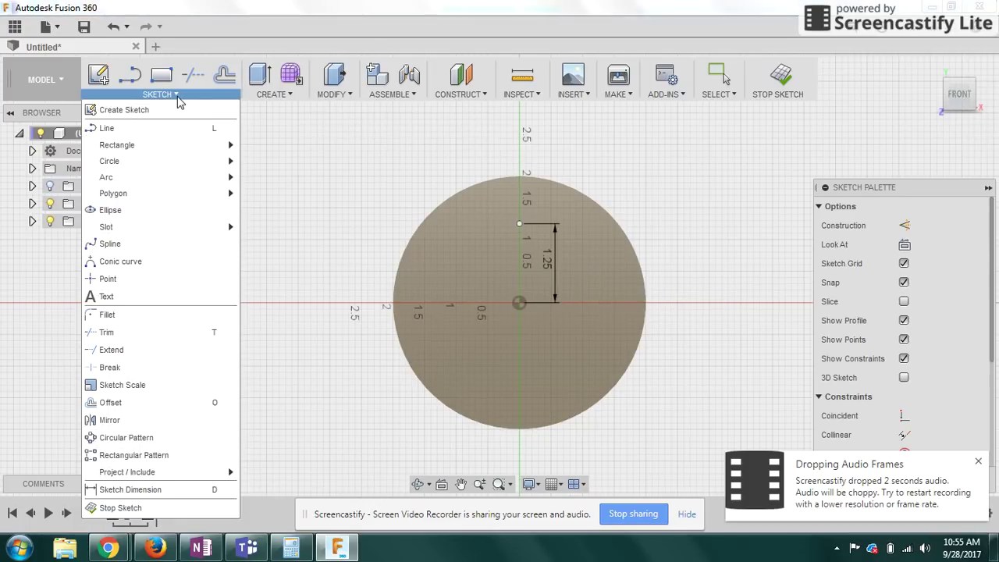
click(223, 437)
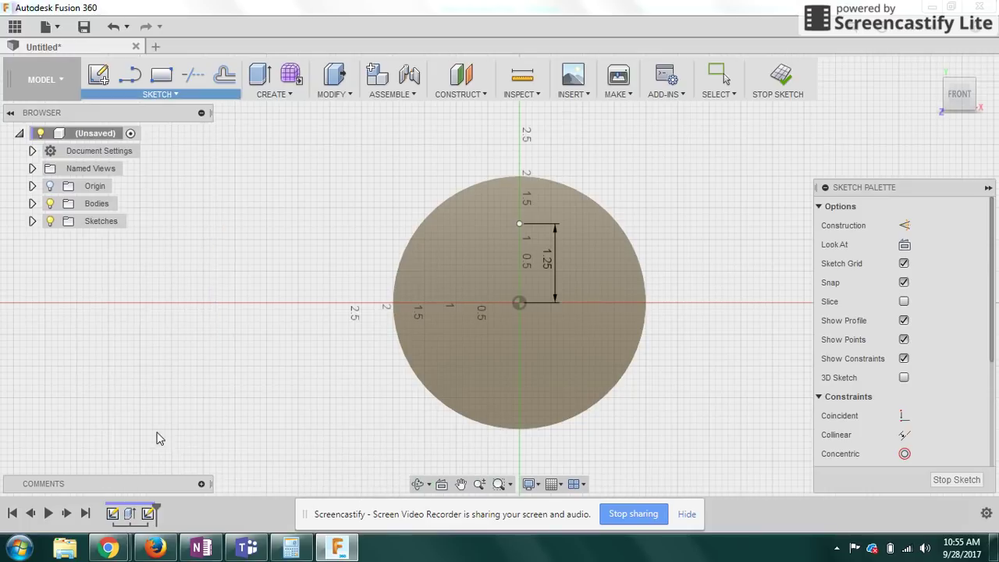
click(518, 225)
click(720, 226)
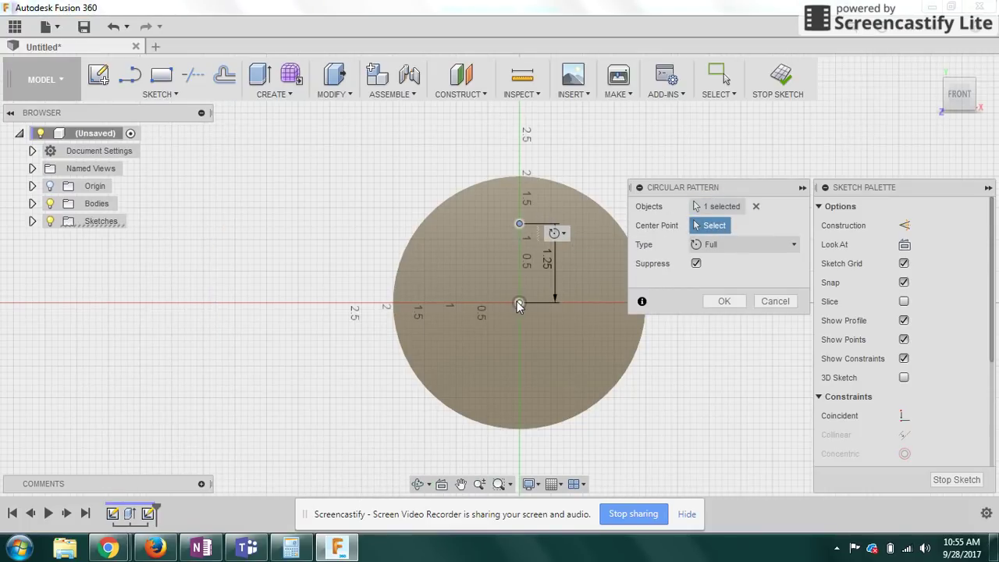
click(519, 303)
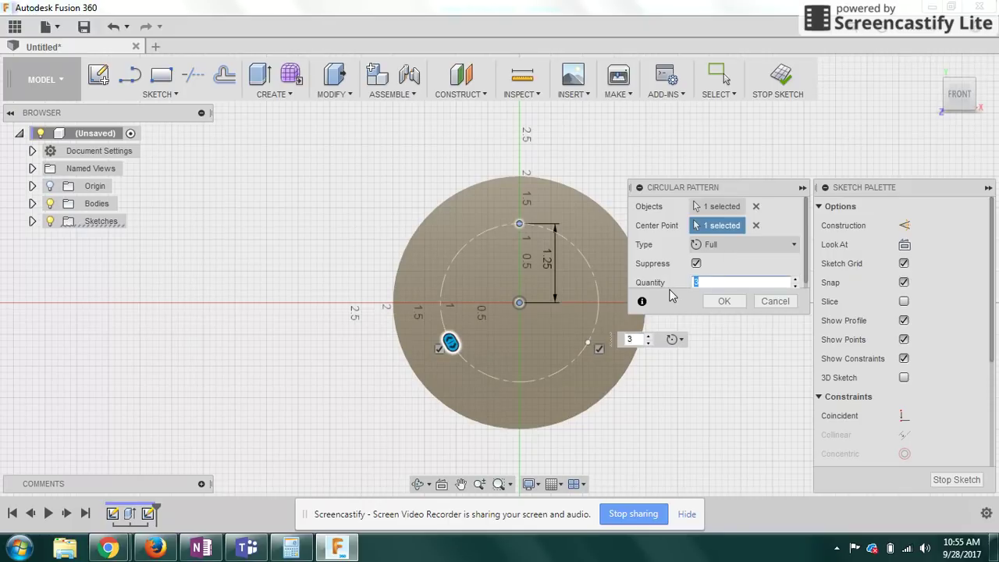
text(5)
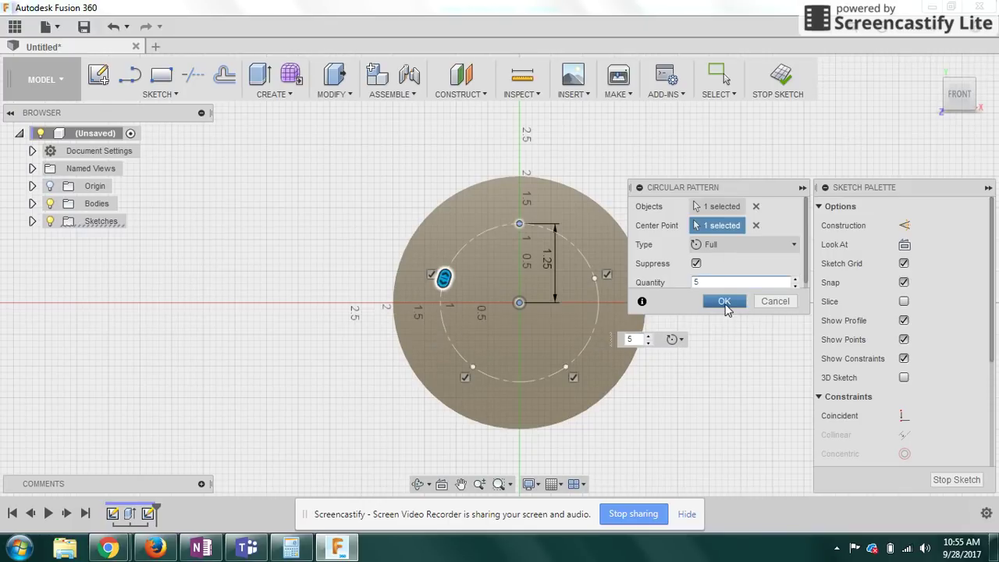
click(724, 302)
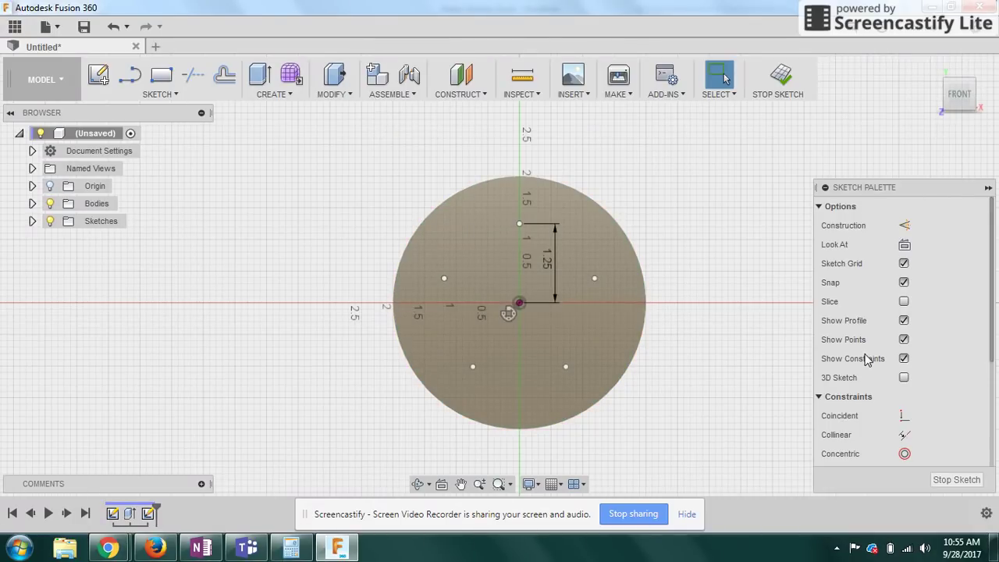
Start a Hole feature at the top sketch point on the puck face.
shift+middle_drag(687, 375, 630, 331)
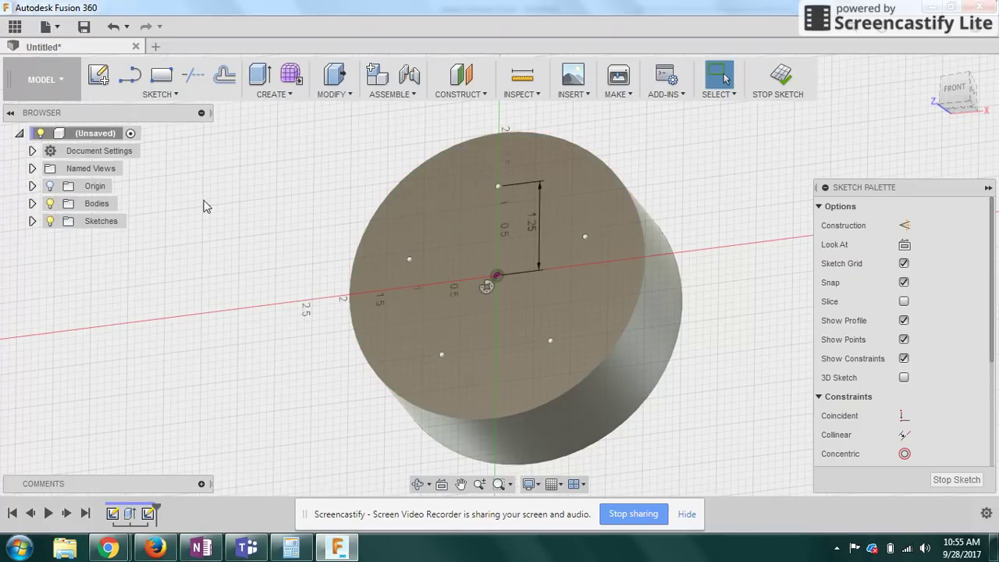
click(318, 95)
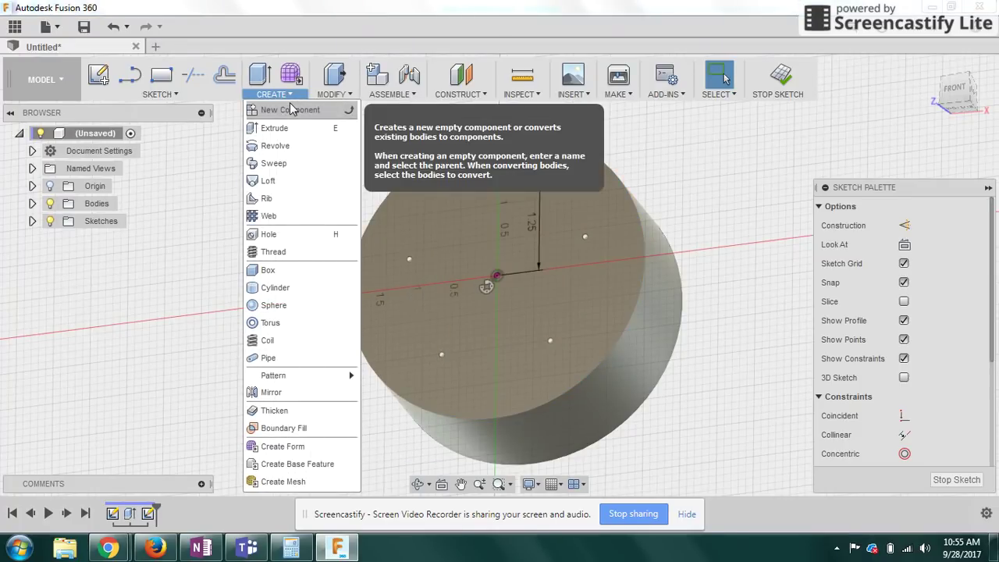
click(273, 258)
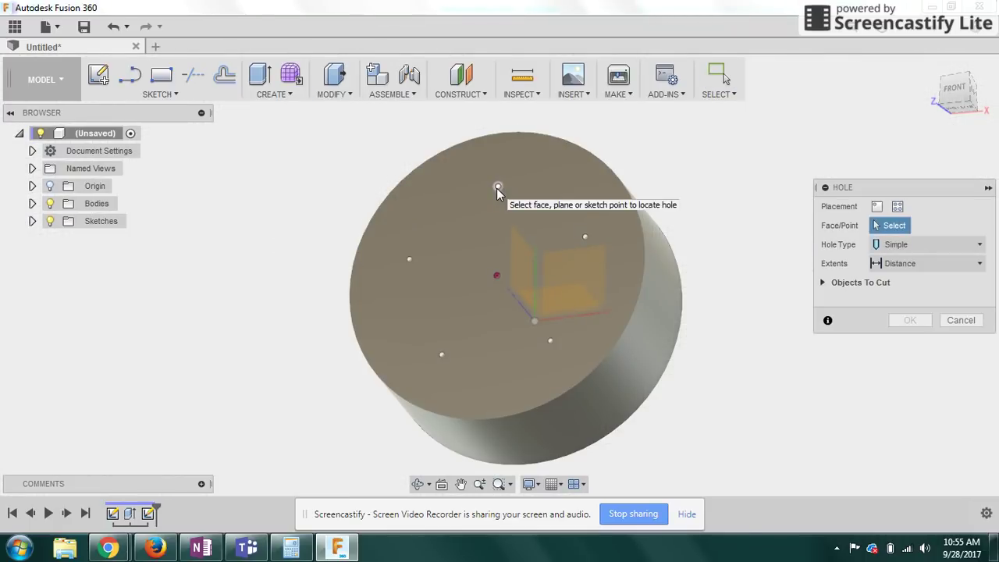
click(497, 188)
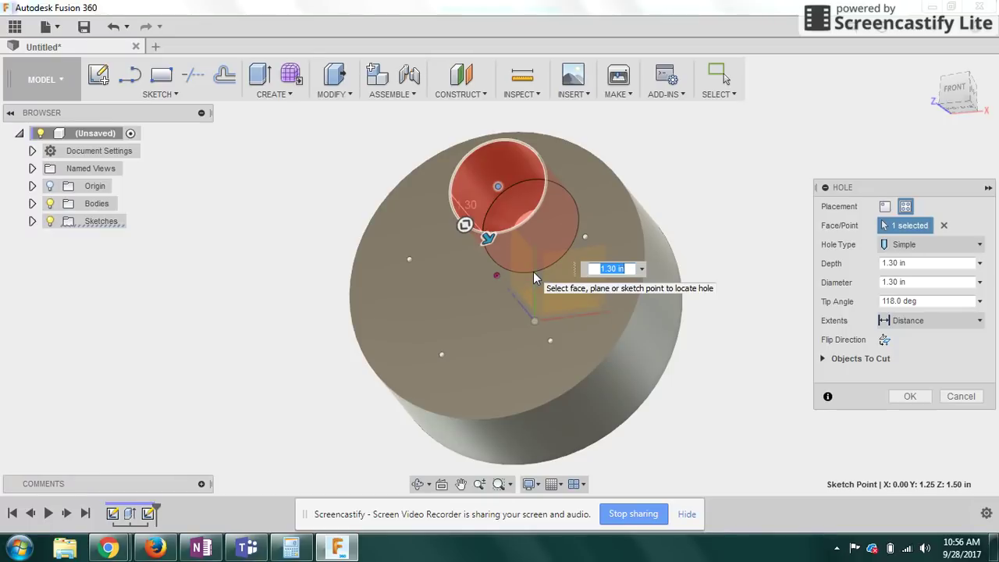
Review OneNote's Circular Pattern & Thru Hole page for the 0.25-inch through-hole settings.
key(alt+Tab)
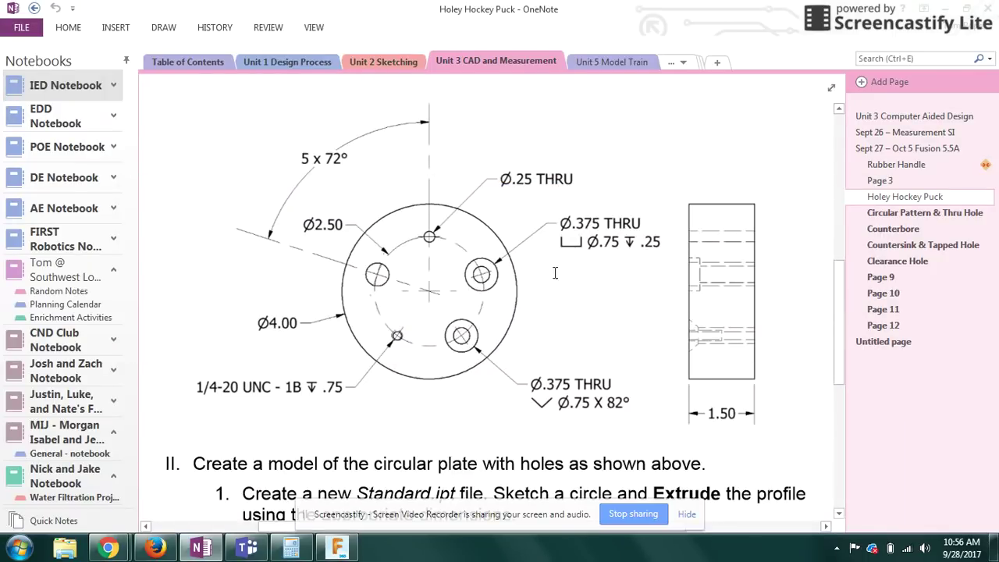
scroll(802, 307, down, 10)
scroll(796, 306, down, 5)
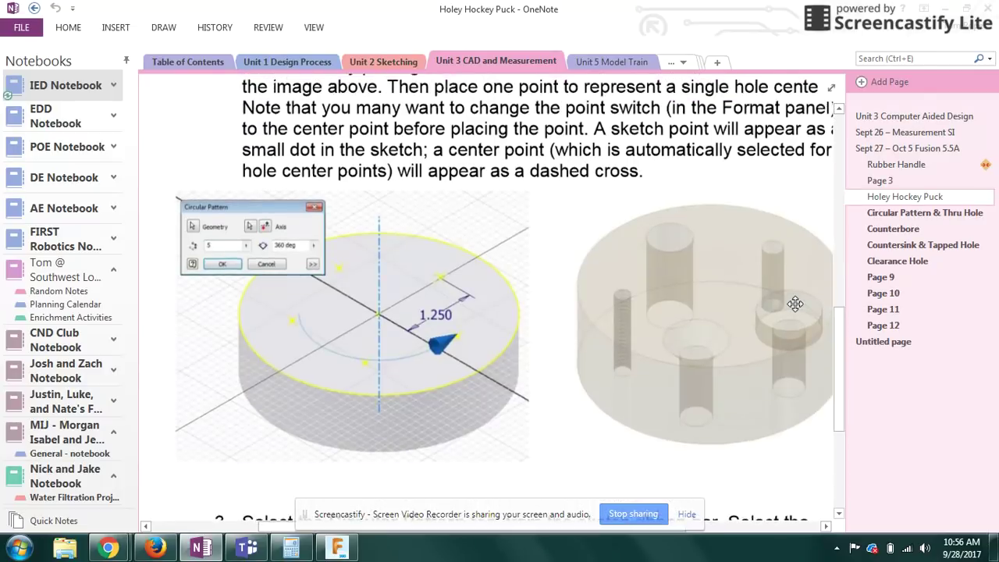
scroll(792, 303, down, 2)
click(909, 214)
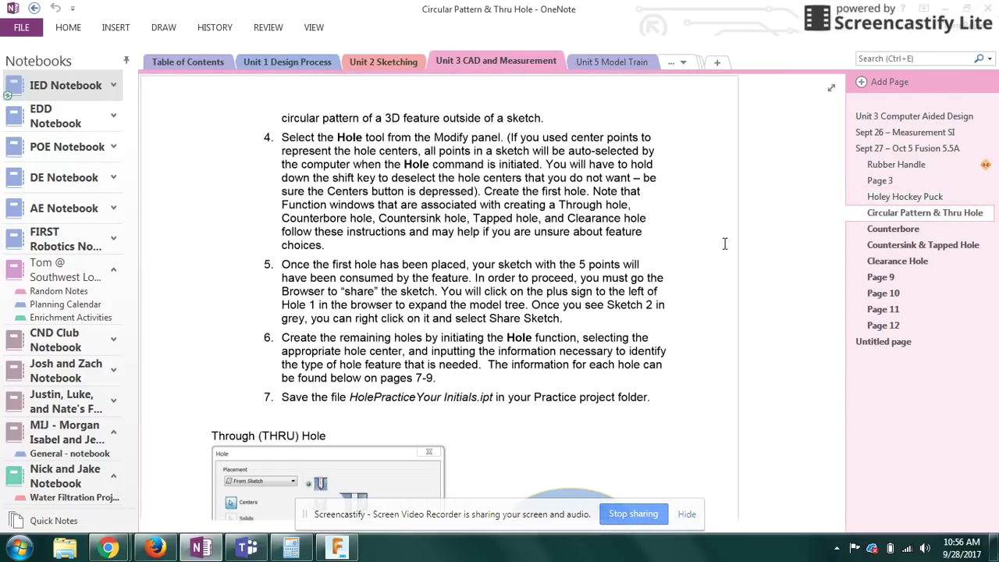
scroll(536, 304, down, 3)
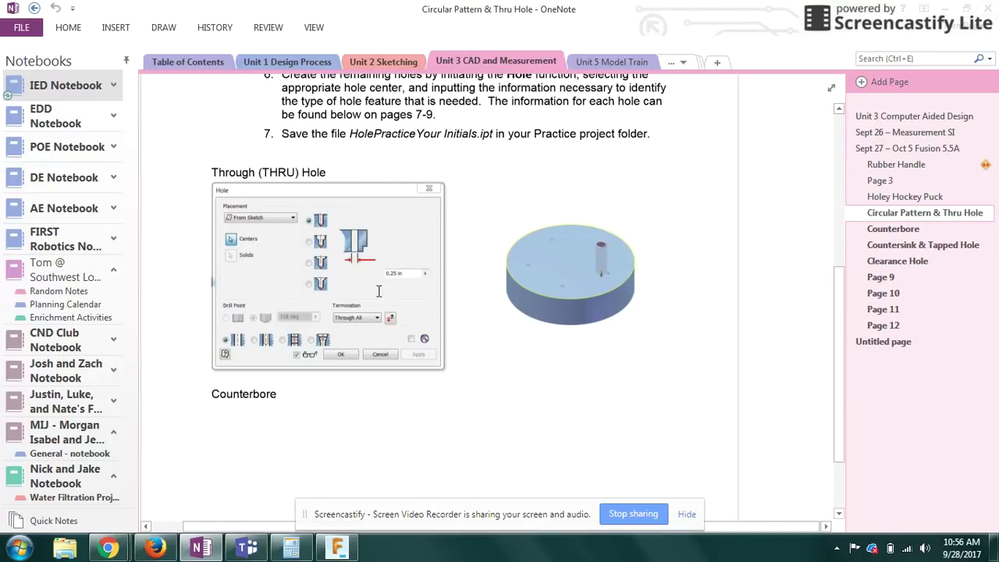
scroll(379, 291, up, 2)
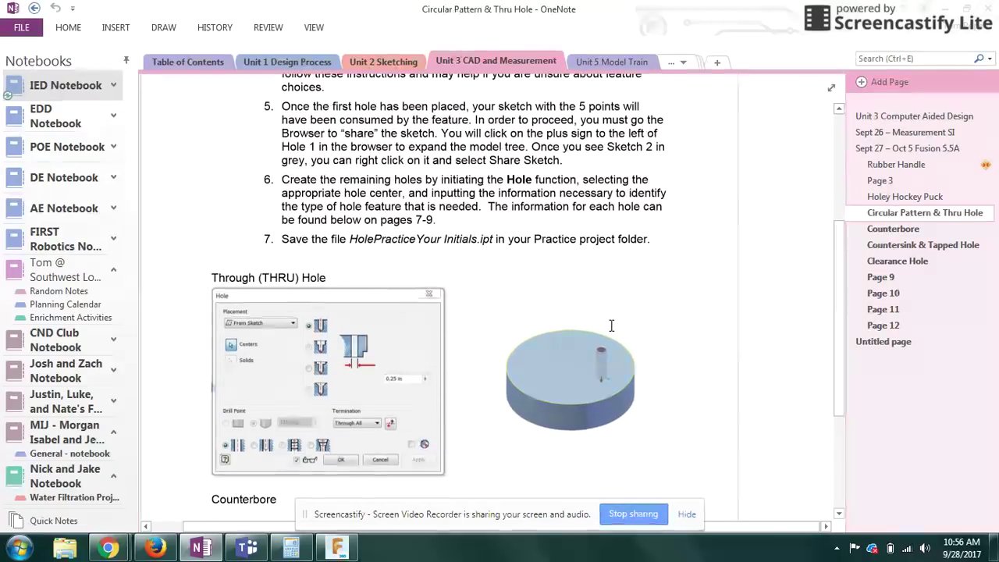
scroll(593, 334, up, 1)
scroll(585, 339, down, 2)
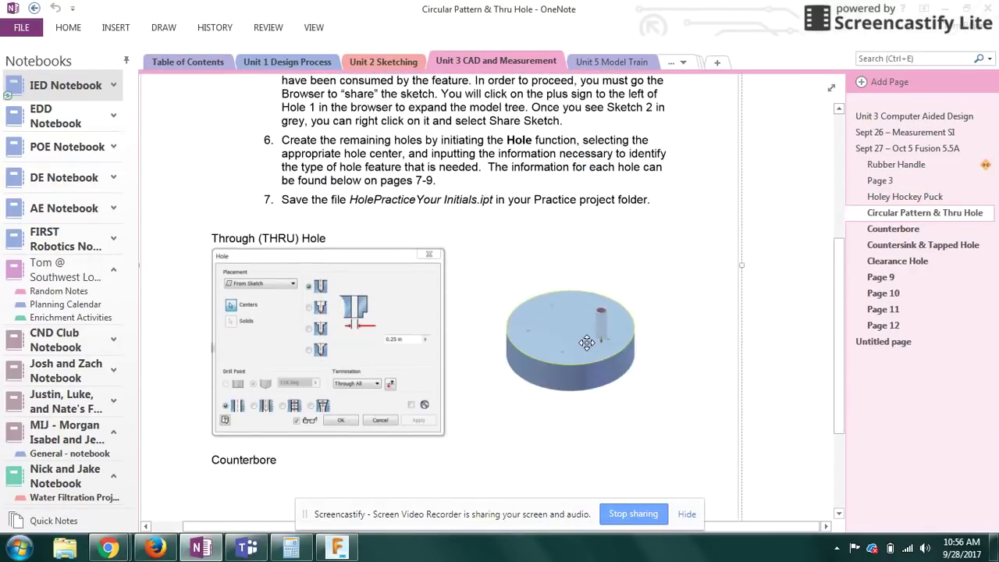
scroll(586, 342, down, 1)
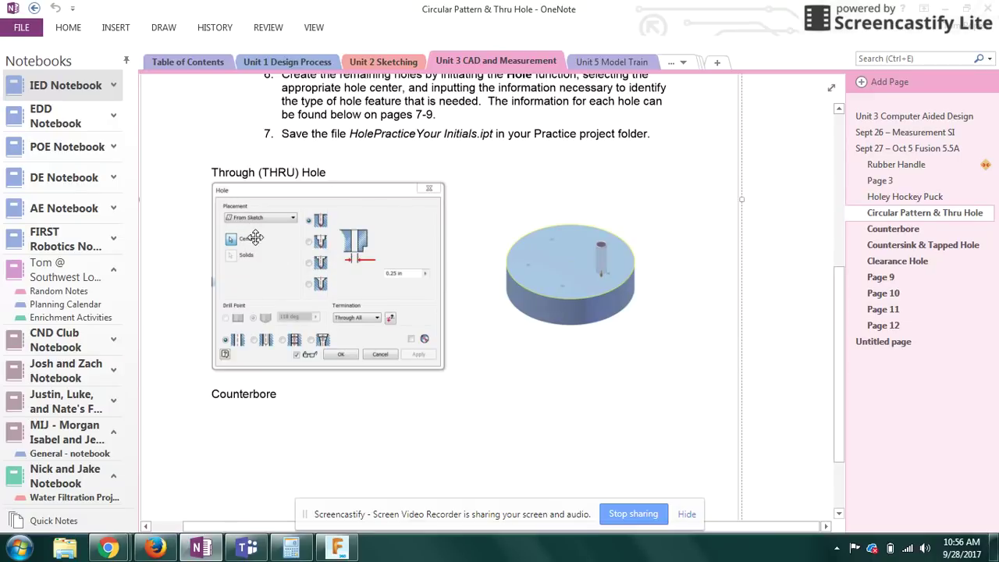
key(alt+Tab)
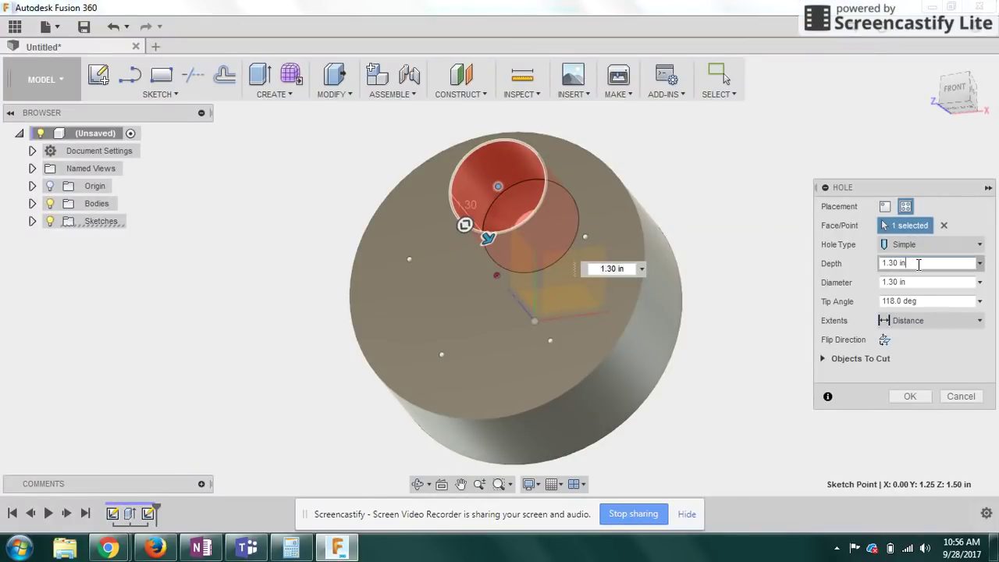
Cut the hole with 1.5-inch depth and .25-inch diameter.
drag(912, 264, 881, 265)
text(1)
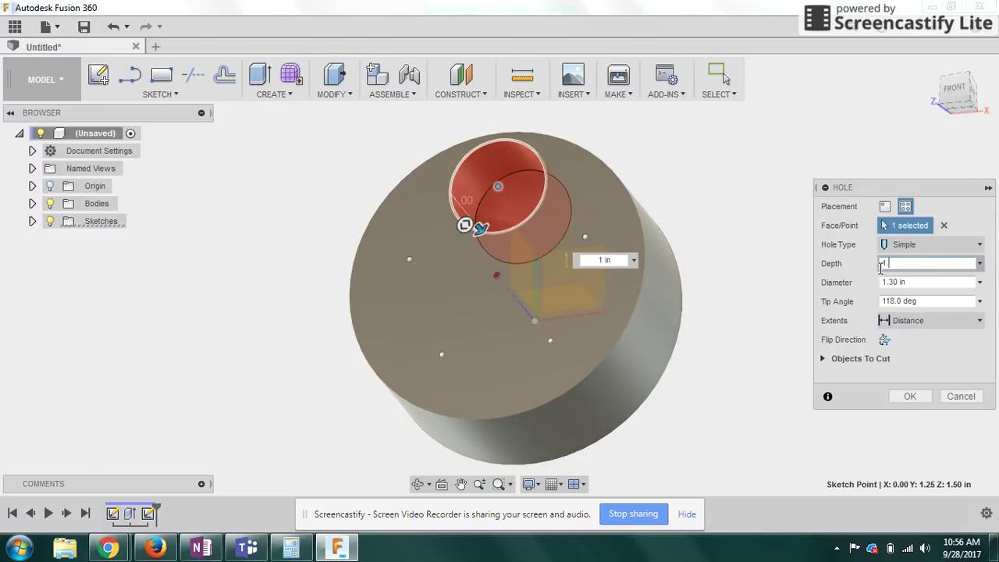
text(.5)
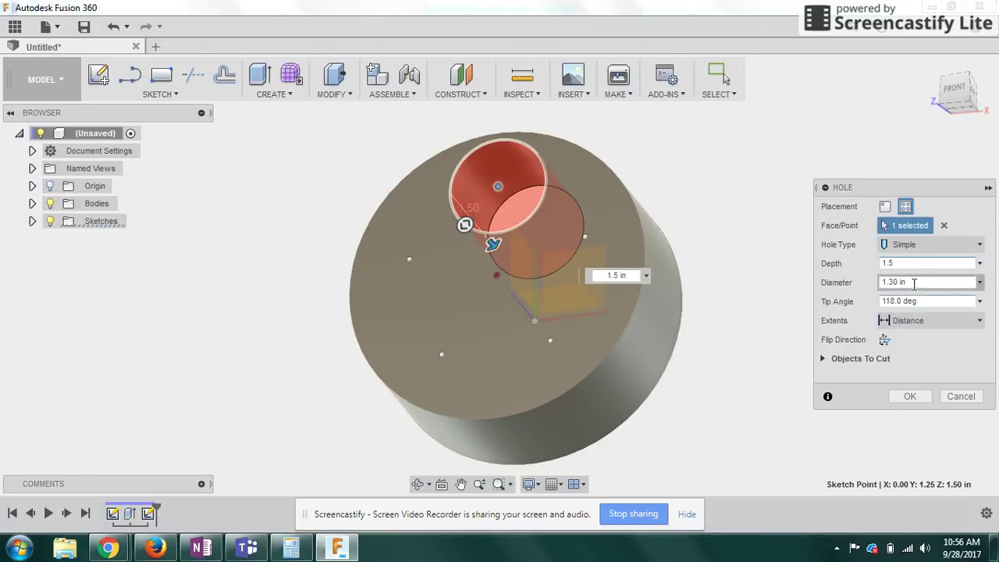
drag(907, 283, 880, 282)
text(.25)
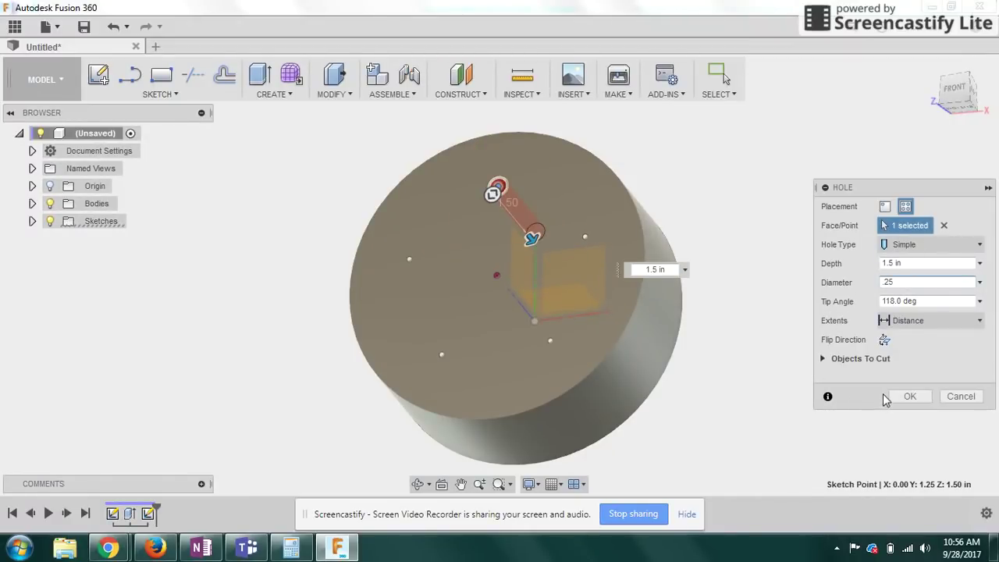
click(908, 396)
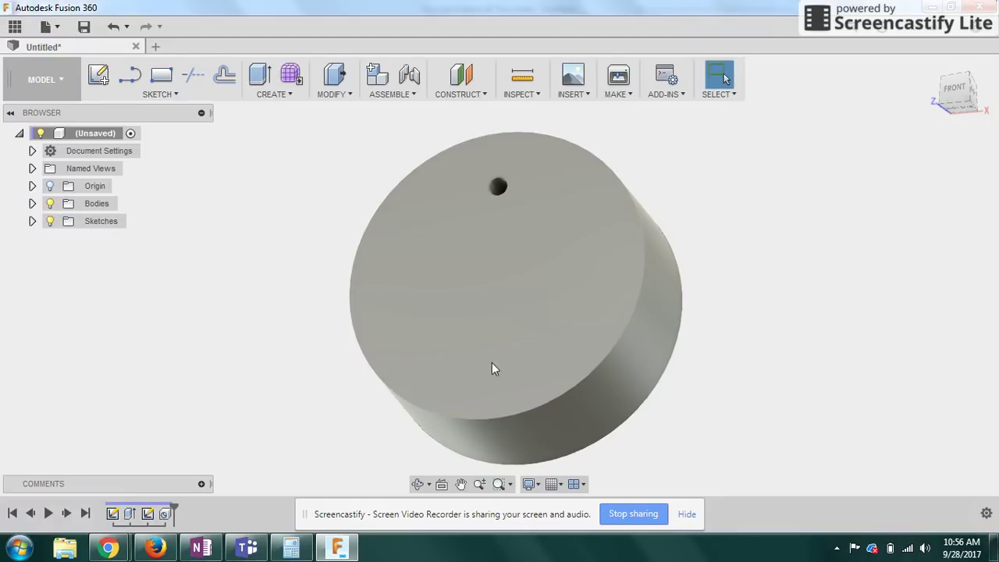
Make Sketch1 and Sketch2 visible in the browser.
click(32, 222)
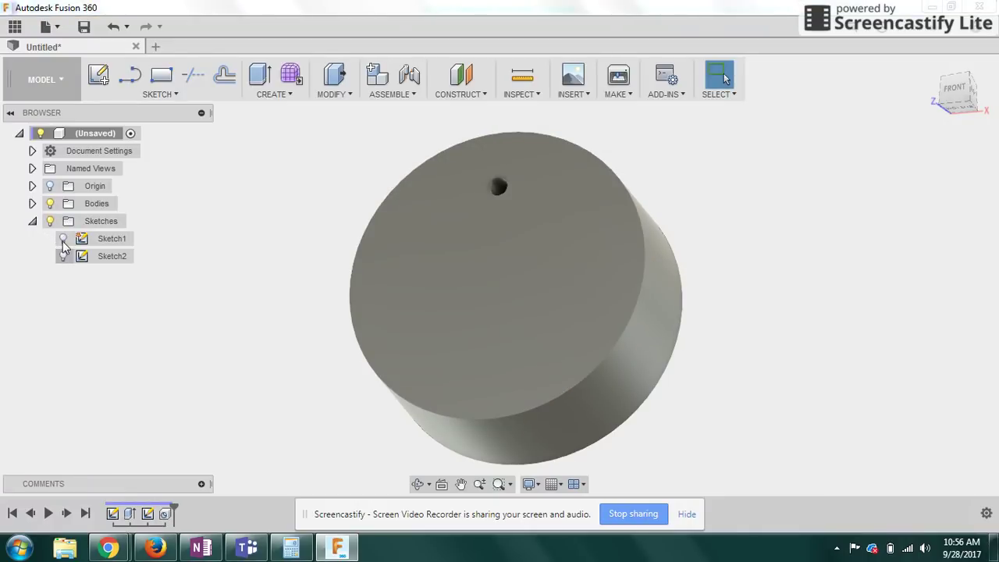
click(63, 239)
click(63, 256)
Start a second Hole at the right-hand sketch point.
click(270, 95)
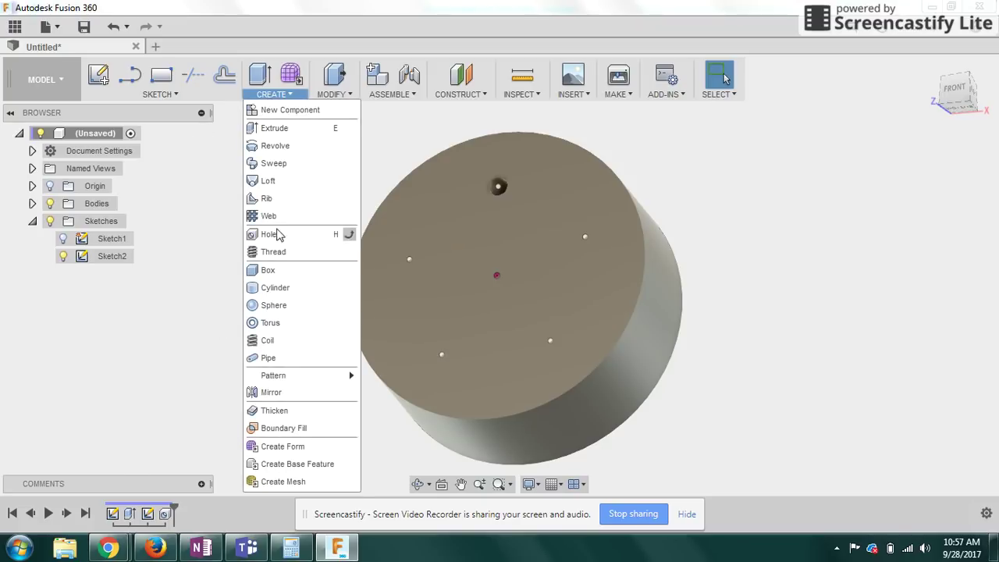
click(272, 233)
click(584, 237)
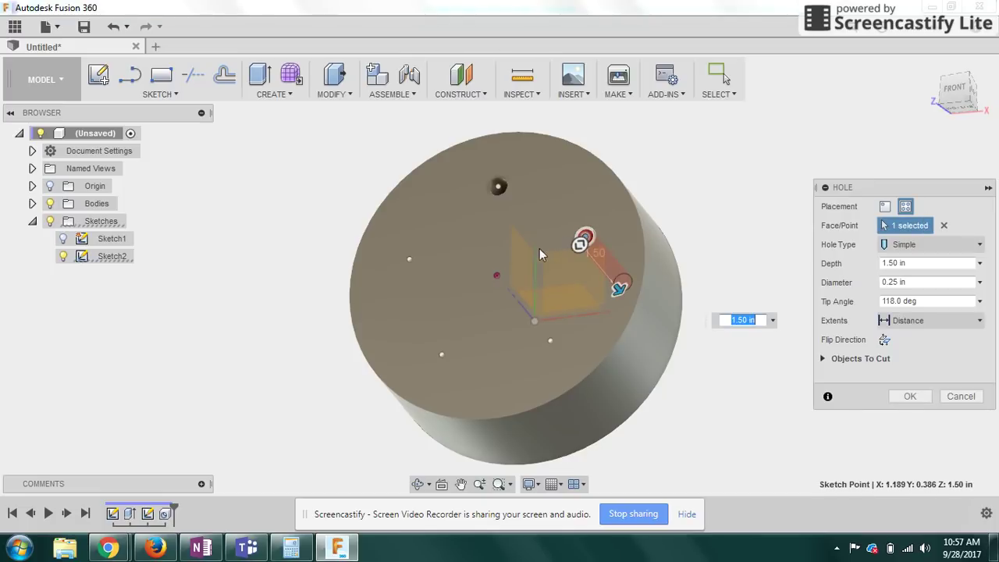
key(alt+Tab)
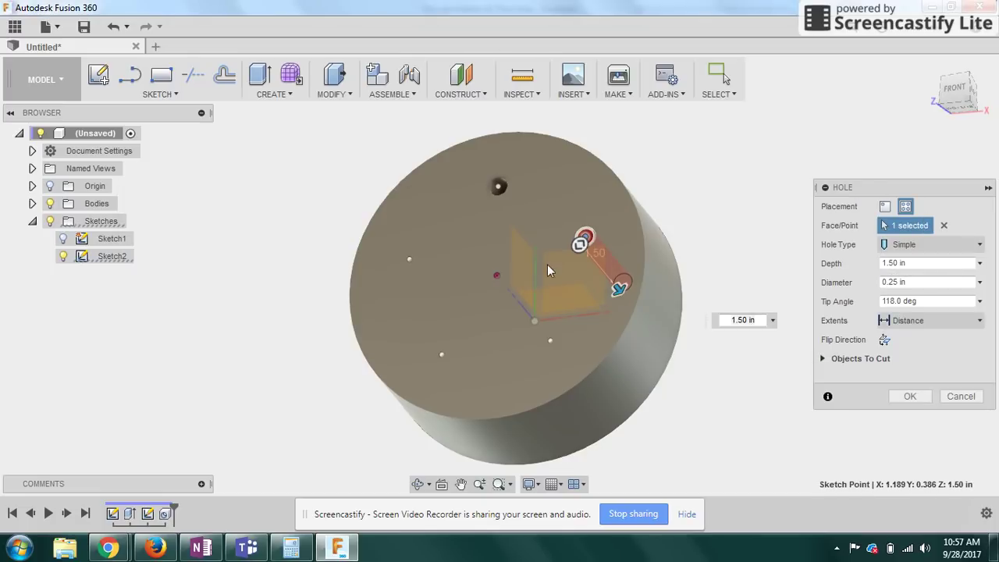
Review the OneNote Counterbore page, then return to the pending hole in Fusion 360.
click(201, 548)
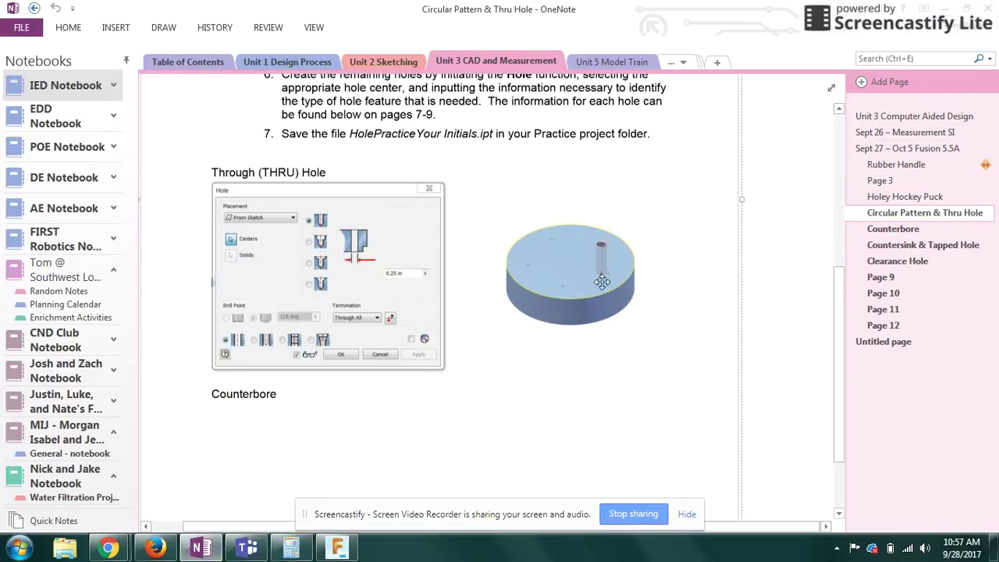
scroll(658, 307, down, 3)
click(890, 228)
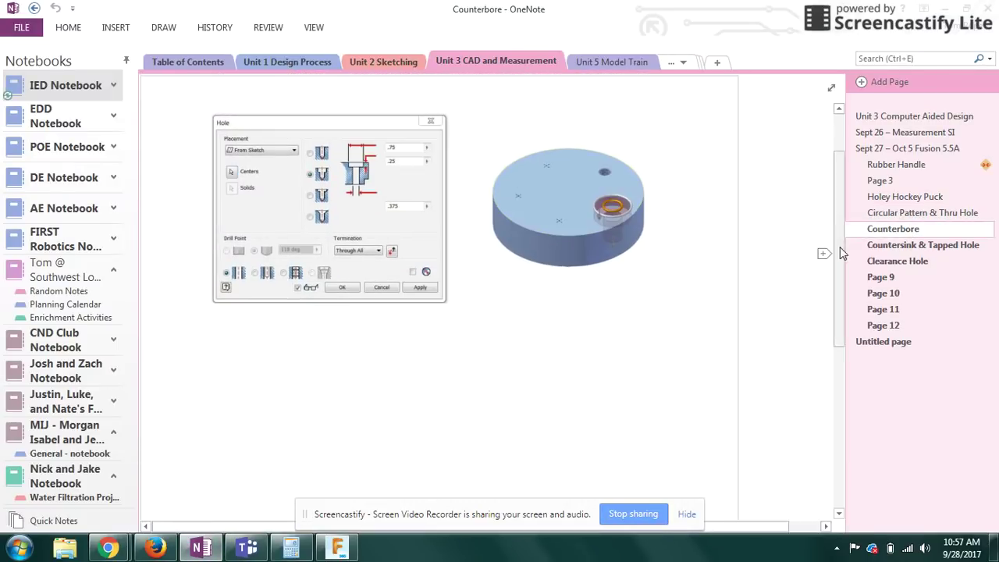
scroll(520, 298, up, 1)
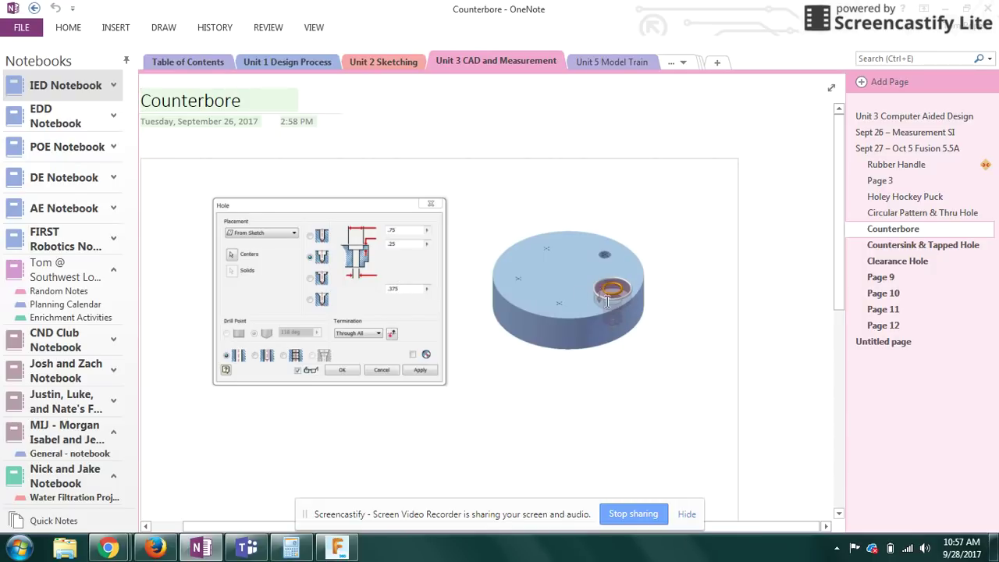
key(alt+Tab)
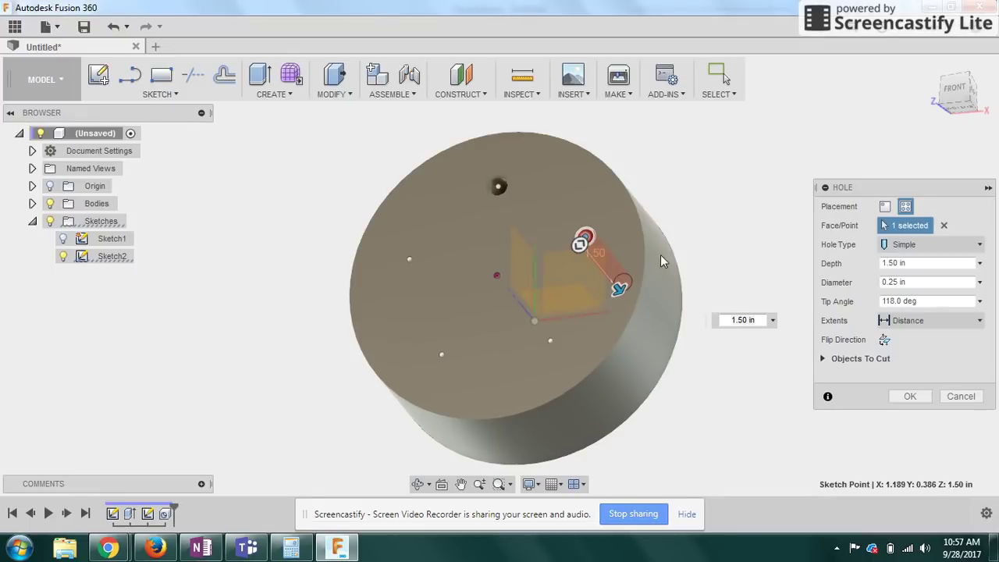
Cut the right-hand hole as a 0.375 in counterbore, 0.75 in wide and 0.25 in deep.
click(909, 244)
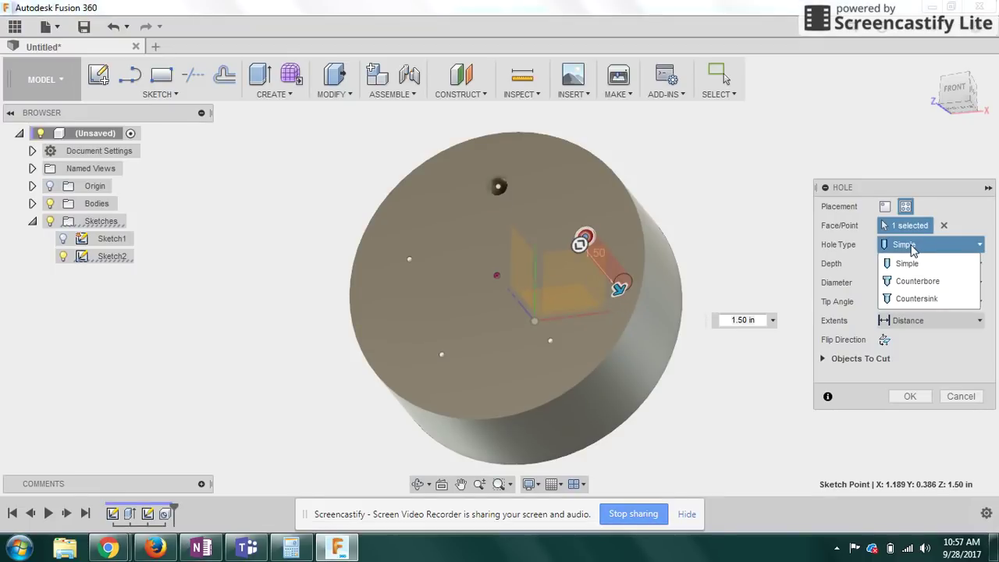
click(908, 289)
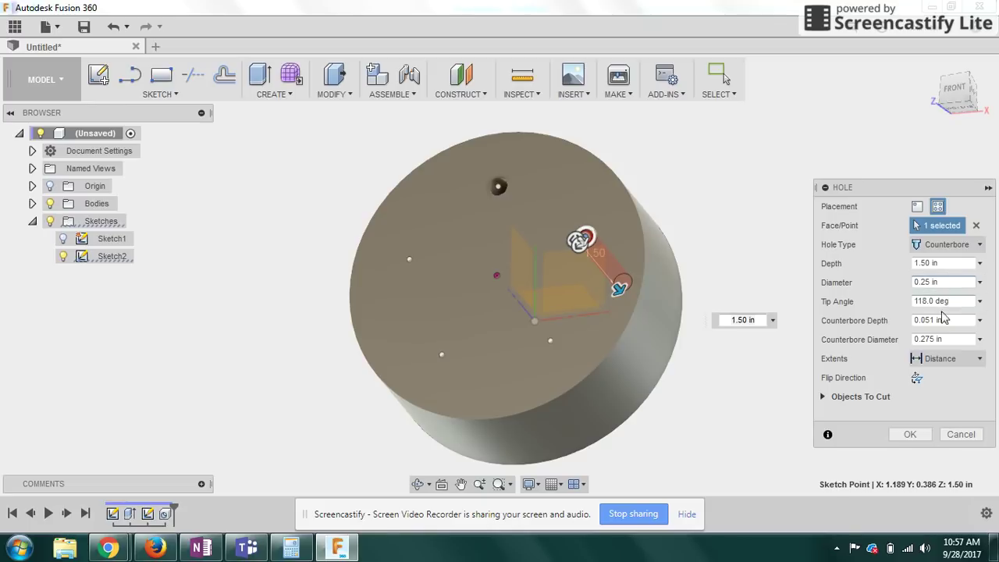
drag(963, 320, 897, 323)
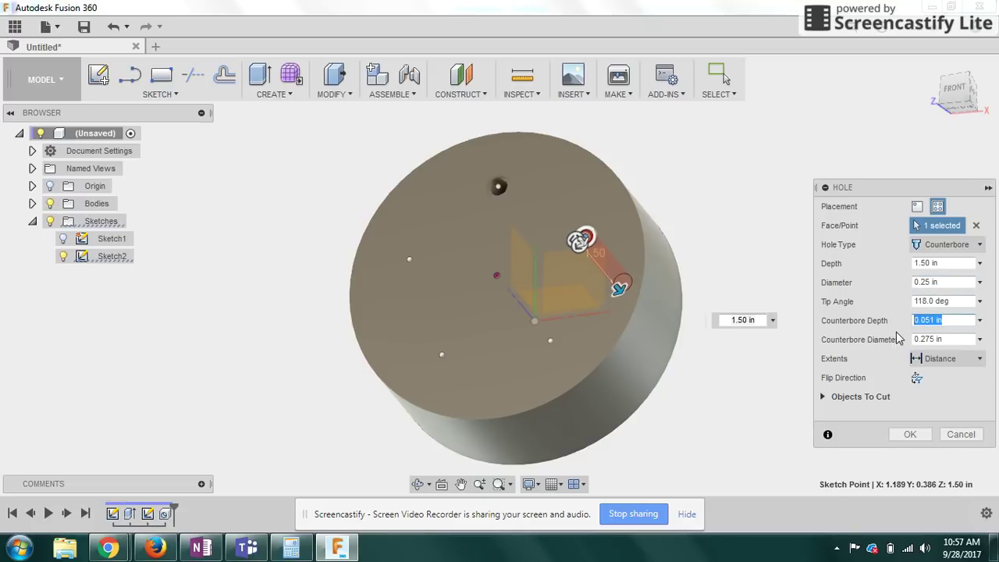
key(Tab)
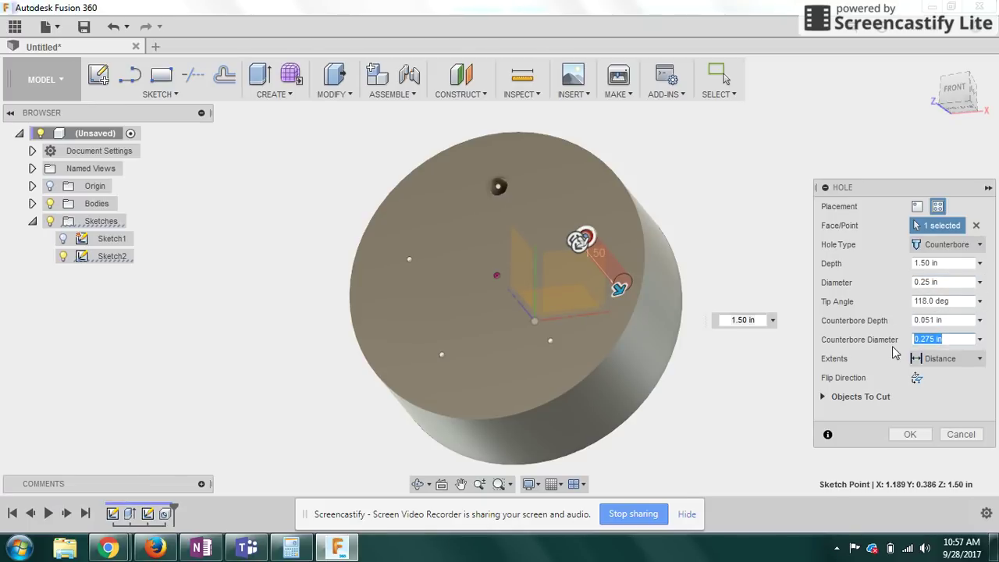
text(.75)
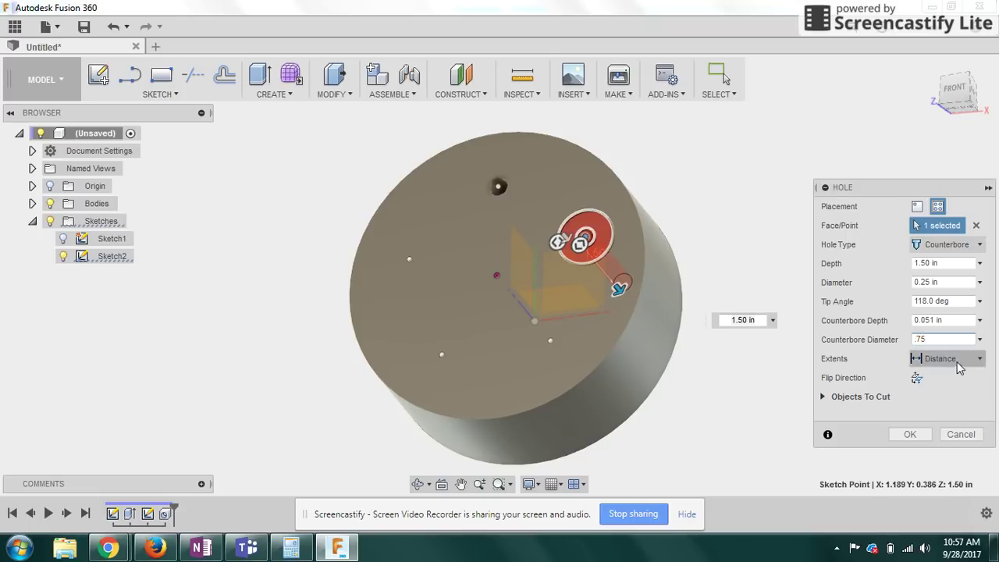
click(941, 320)
text(.25)
key(shift+Tab)
key(shift+Tab)
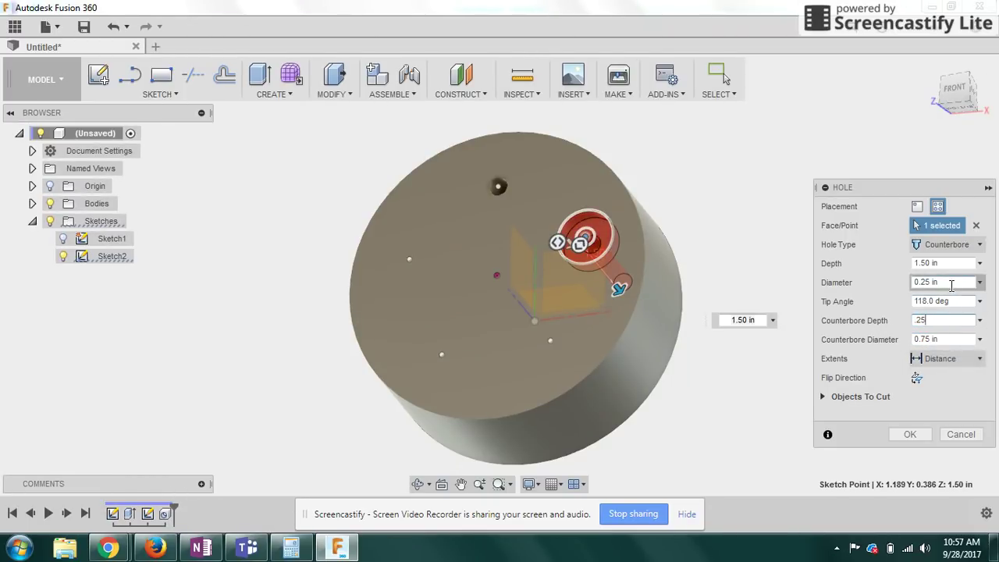
text(.375)
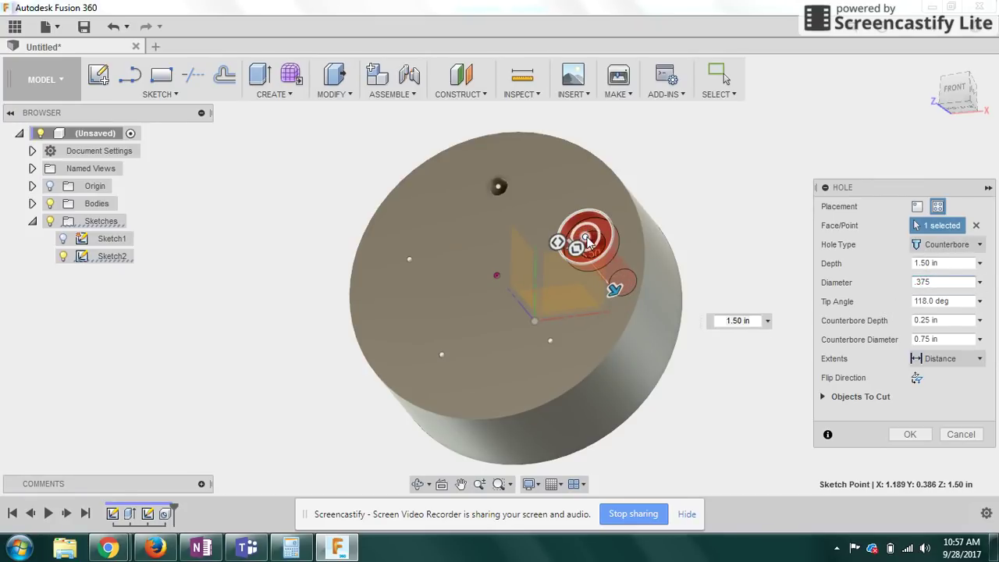
click(907, 433)
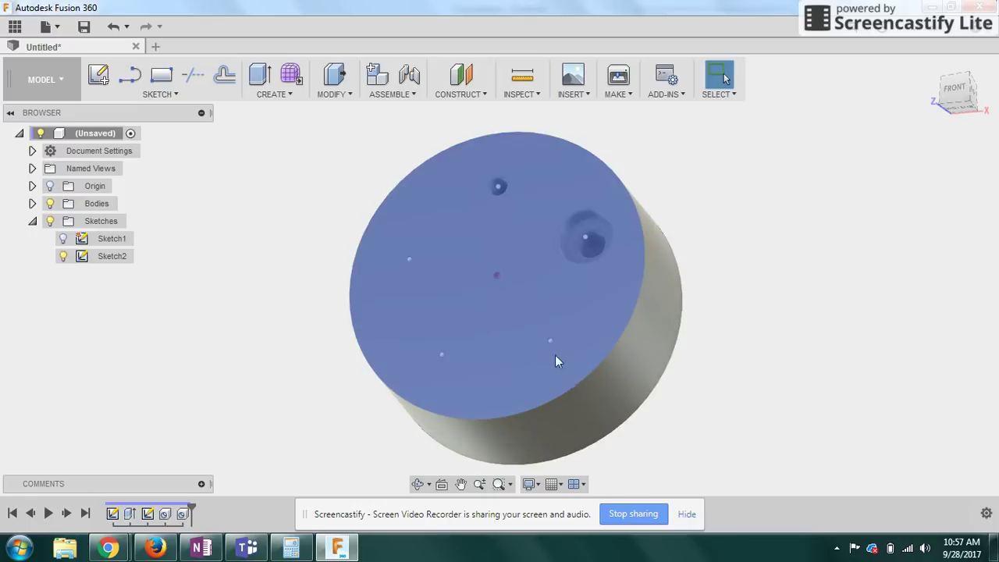
Start a hole at the lower-right sketch point and check OneNote's Countersink & Tapped Hole notes.
key(h)
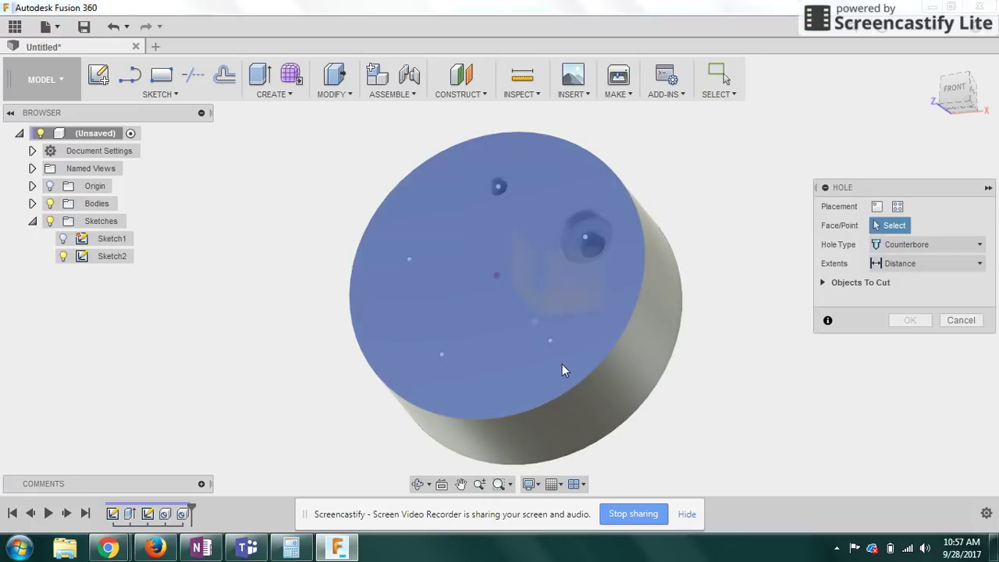
click(549, 343)
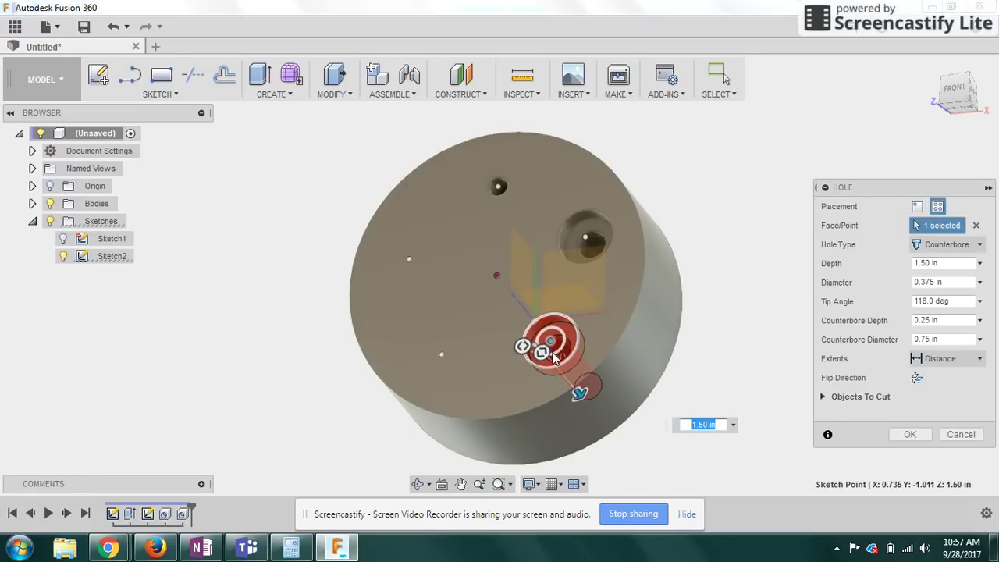
key(alt+Tab)
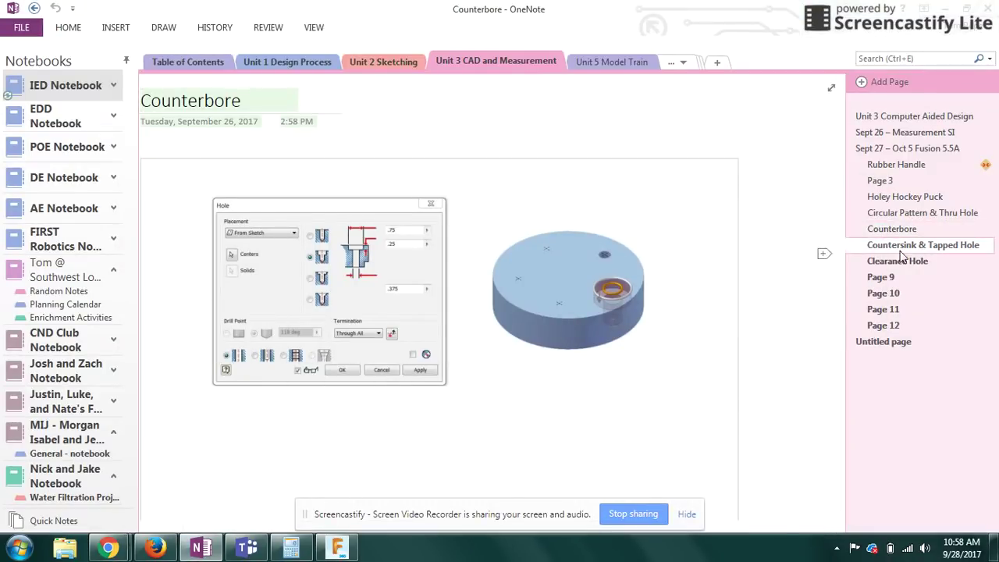
click(900, 248)
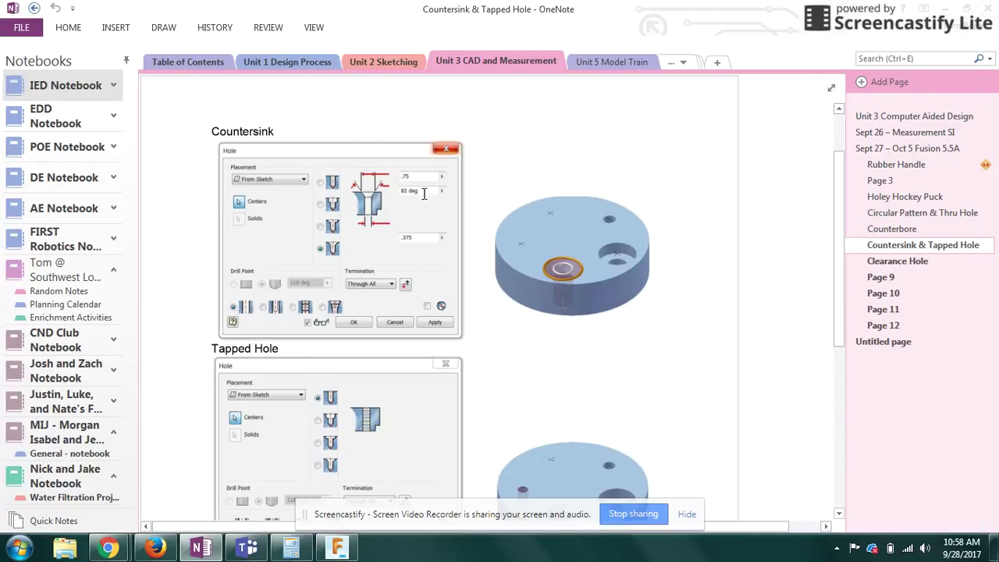
key(alt+Tab)
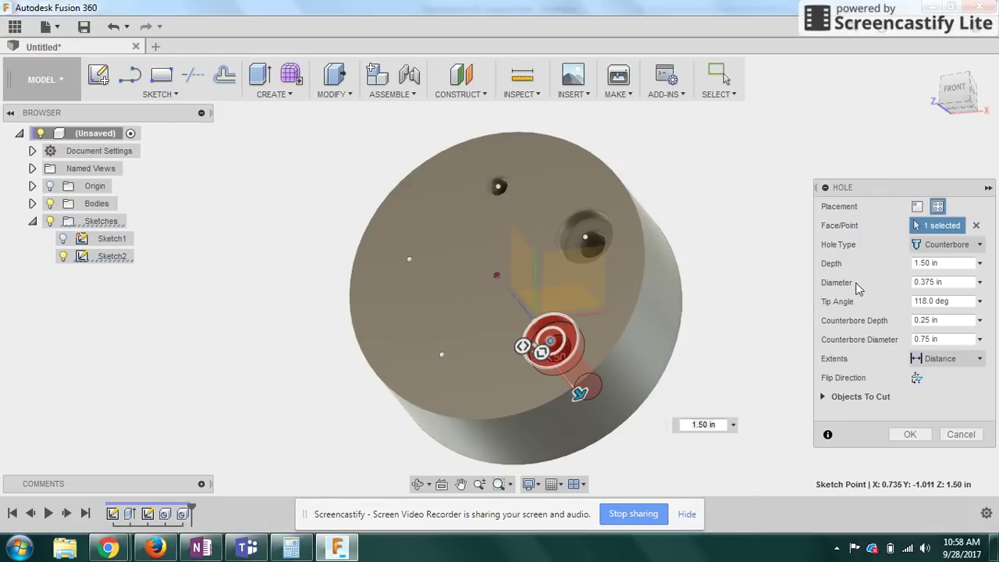
Make the lower-right hole a countersink: 0.375 in diameter, 0.75 in, 82° countersink.
click(925, 249)
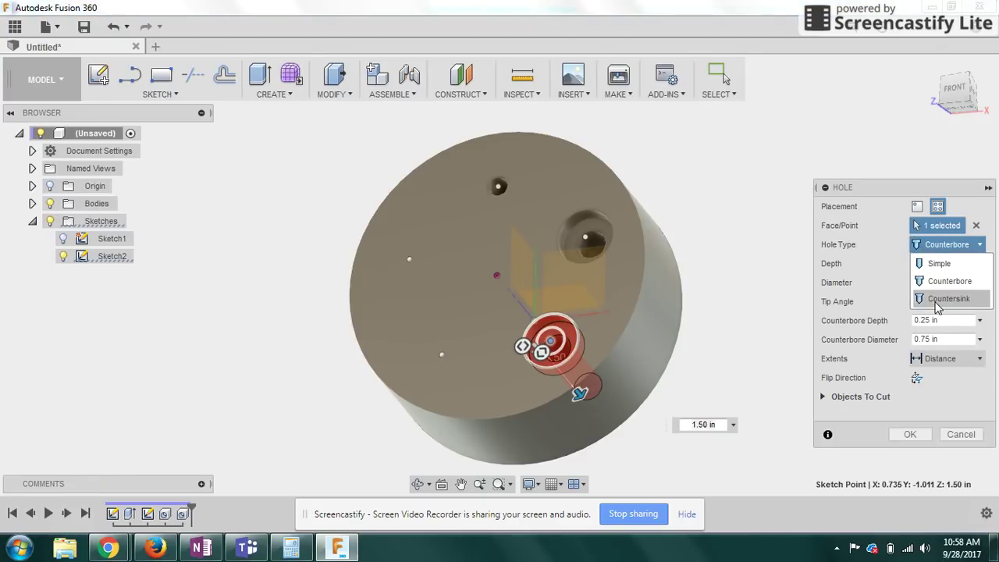
click(940, 298)
click(943, 263)
key(Tab)
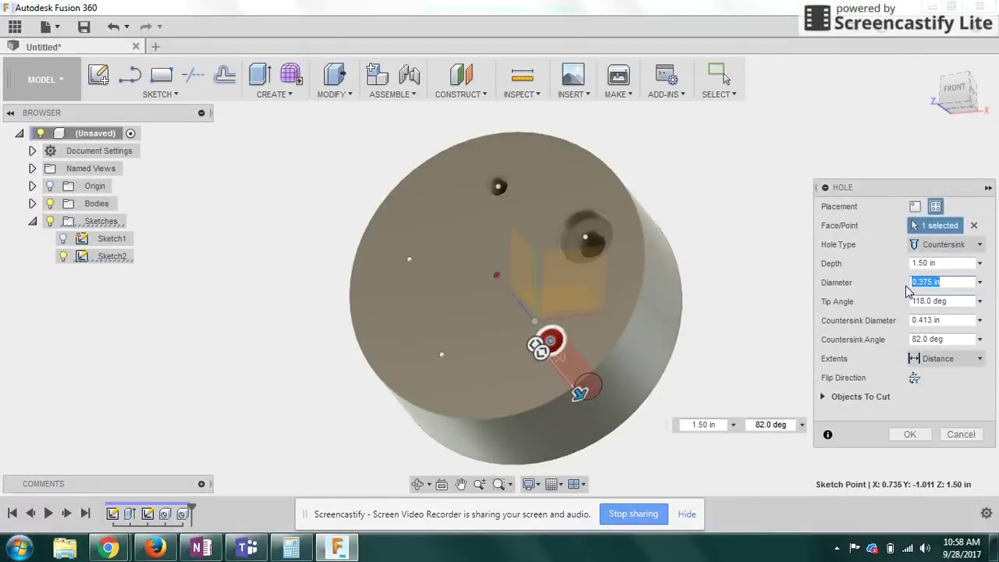
key(BackSpace)
key(Tab)
key(BackSpace)
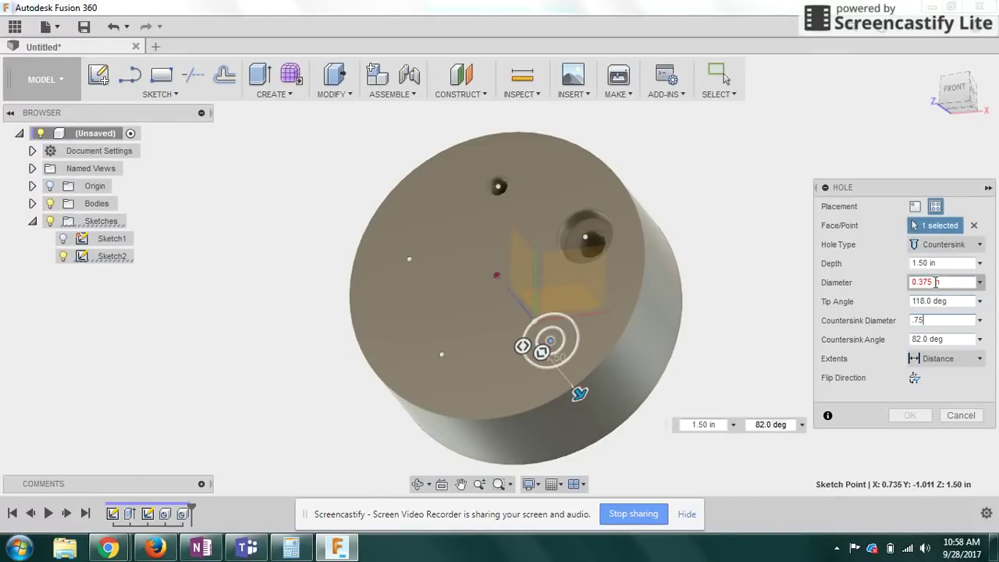
click(947, 281)
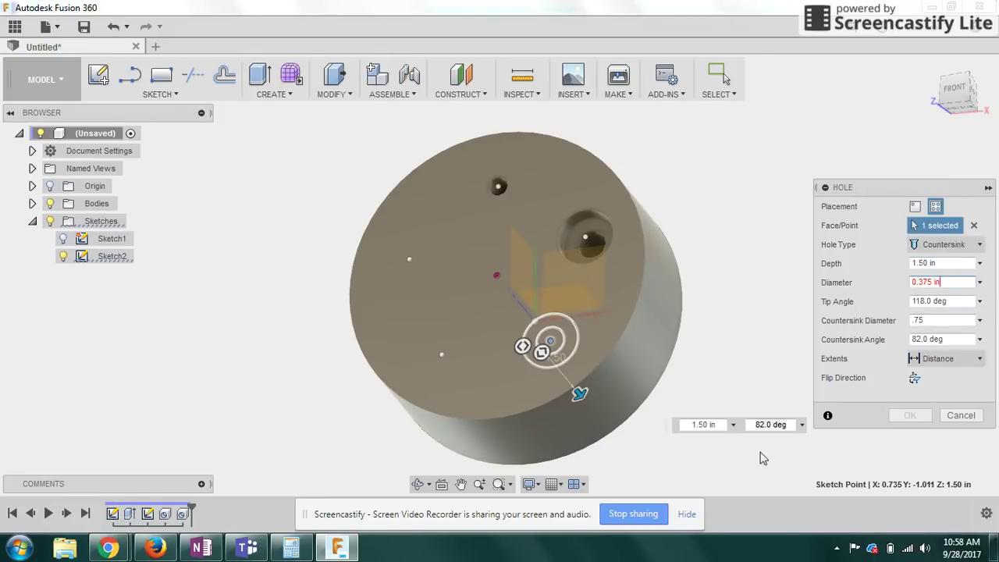
click(541, 351)
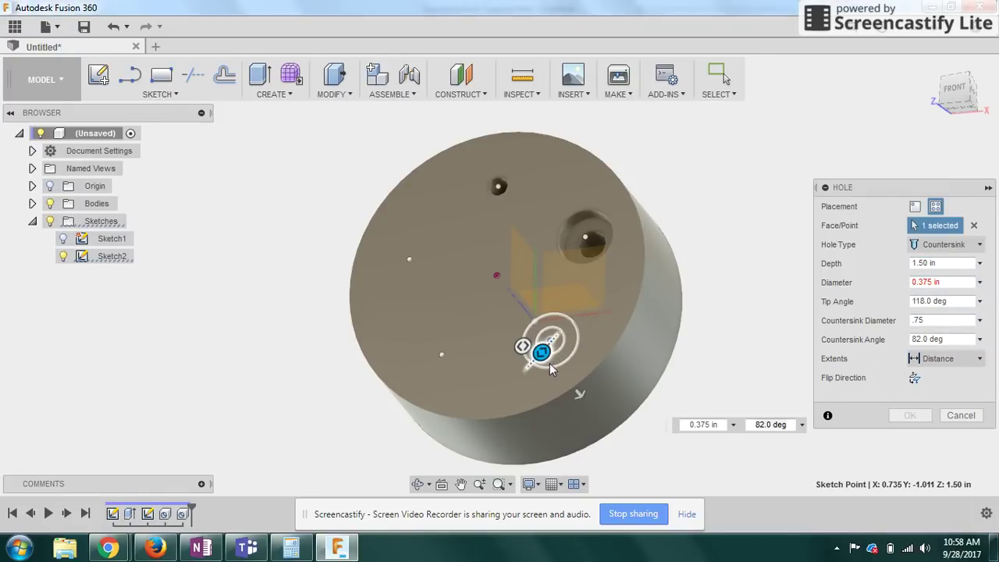
double_click(935, 282)
key(BackSpace)
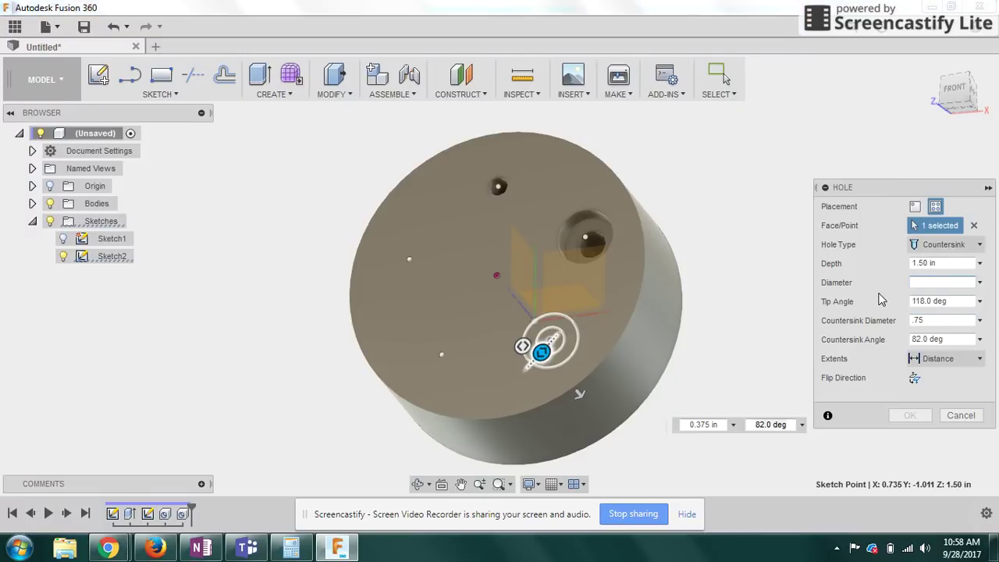
Finish the 0.75 in countersink hole, then review OneNote's Tapped Hole 1/4-20 UNC settings.
text(.375)
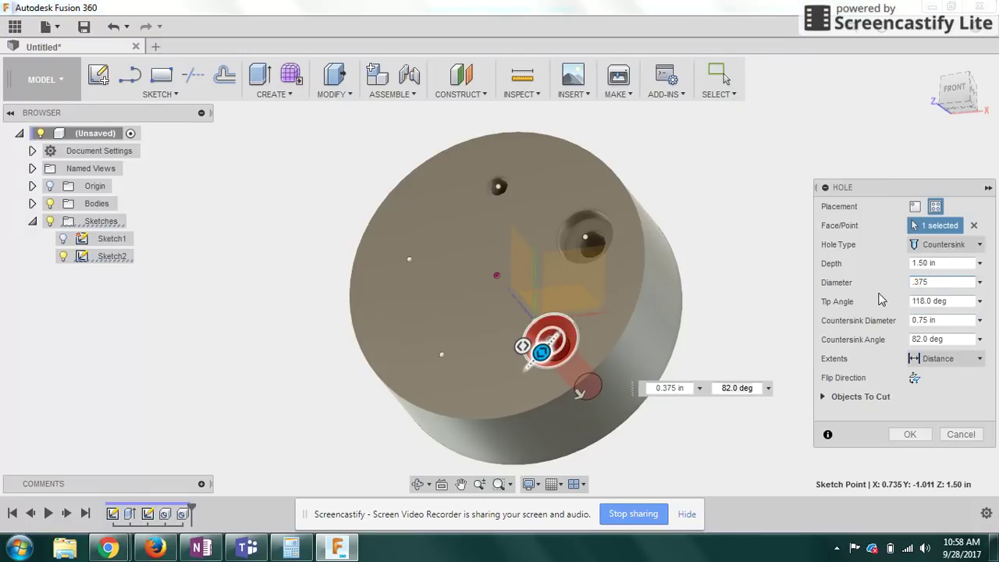
click(910, 434)
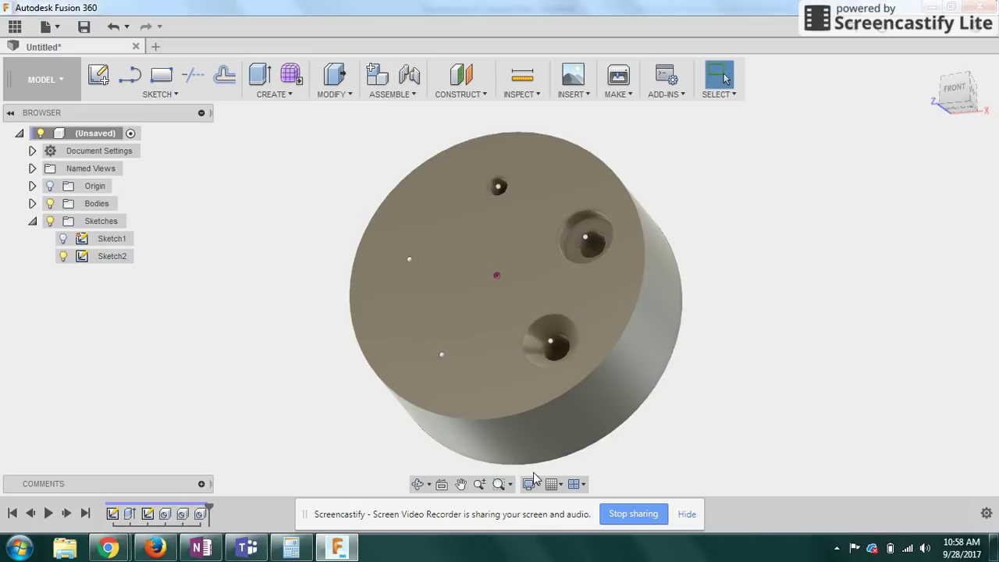
key(alt+Tab)
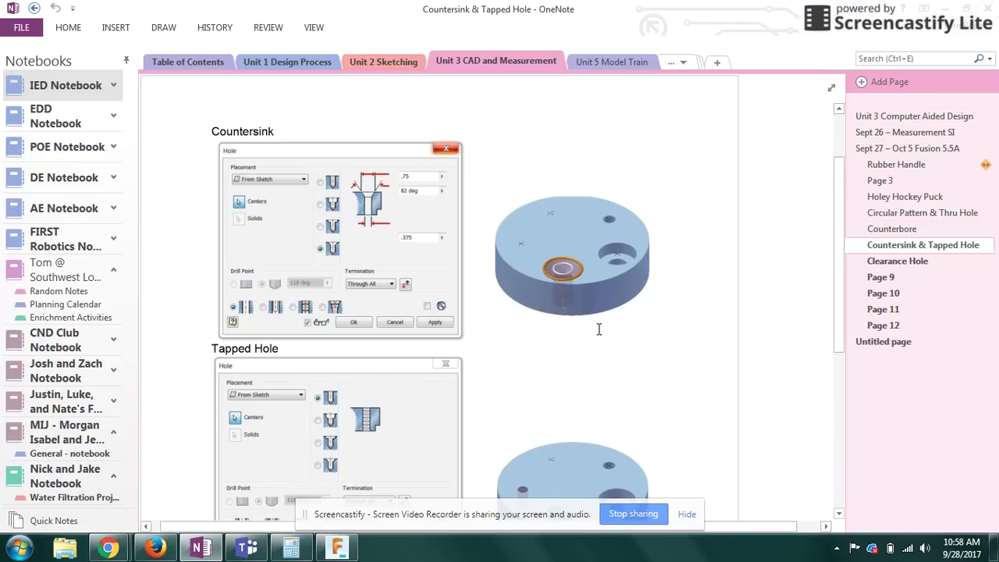
drag(835, 292, 832, 524)
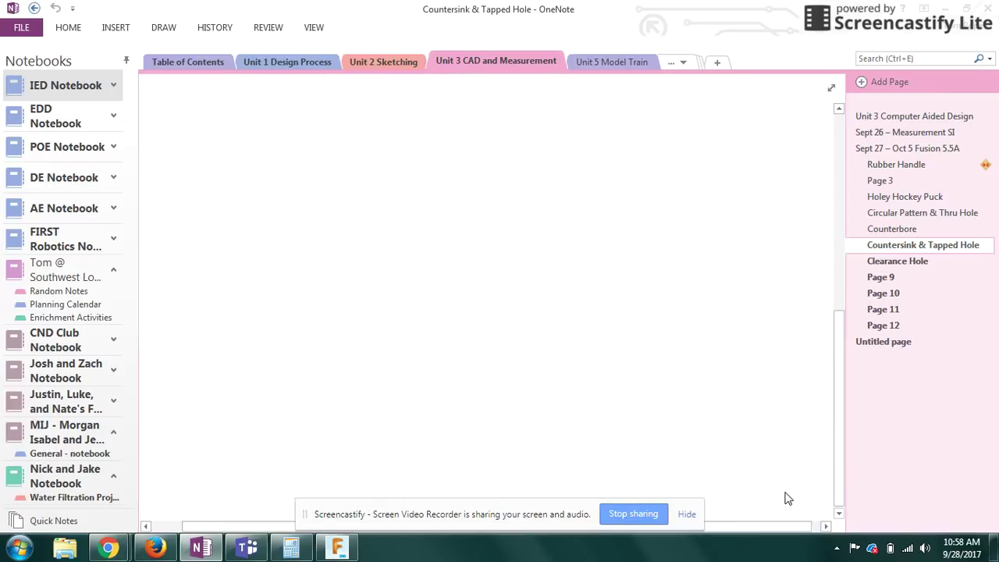
scroll(491, 250, up, 2)
scroll(489, 250, up, 1)
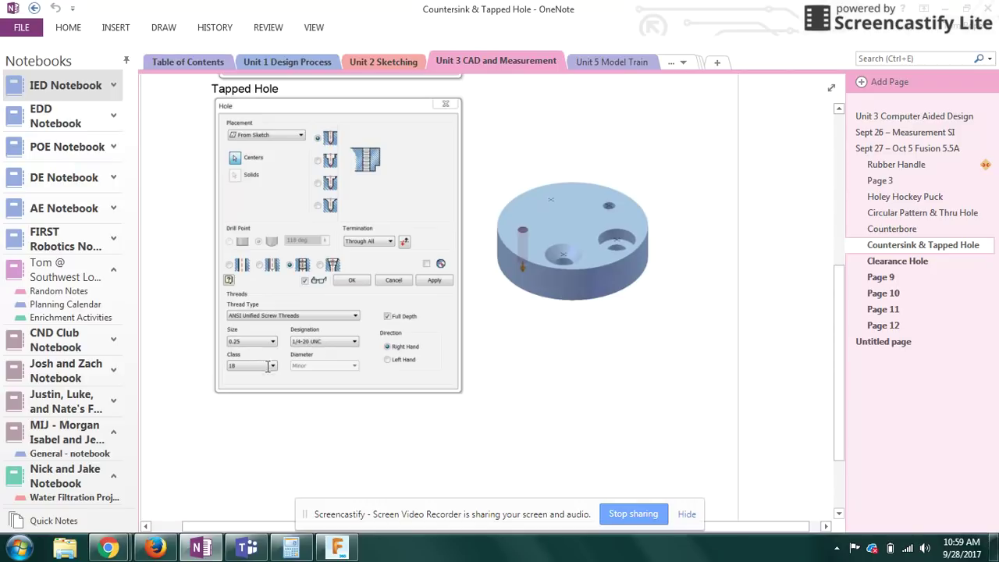
key(alt+Tab)
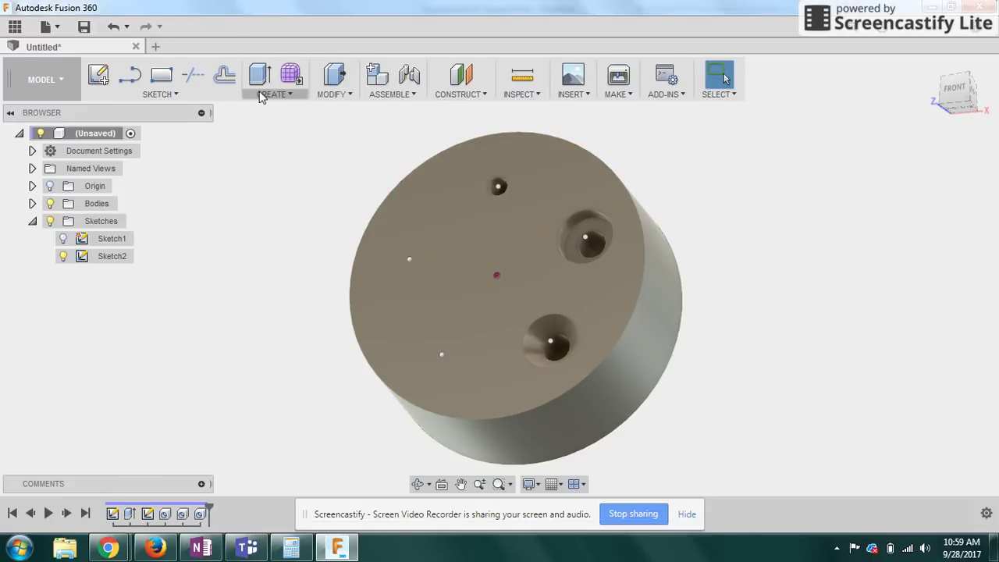
Try a simple hole at the lower-left sketch point, then cancel it.
key(h)
click(442, 356)
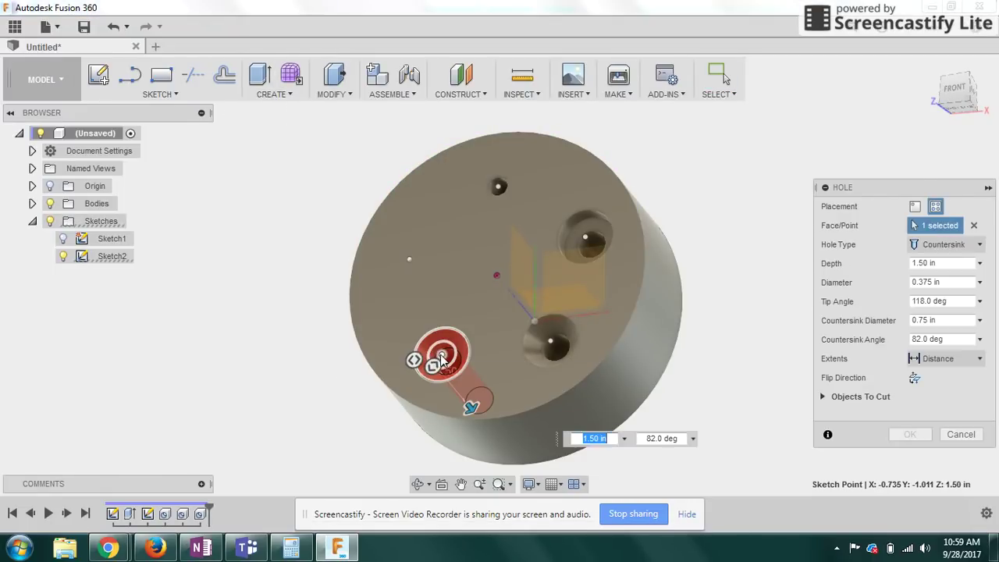
click(981, 245)
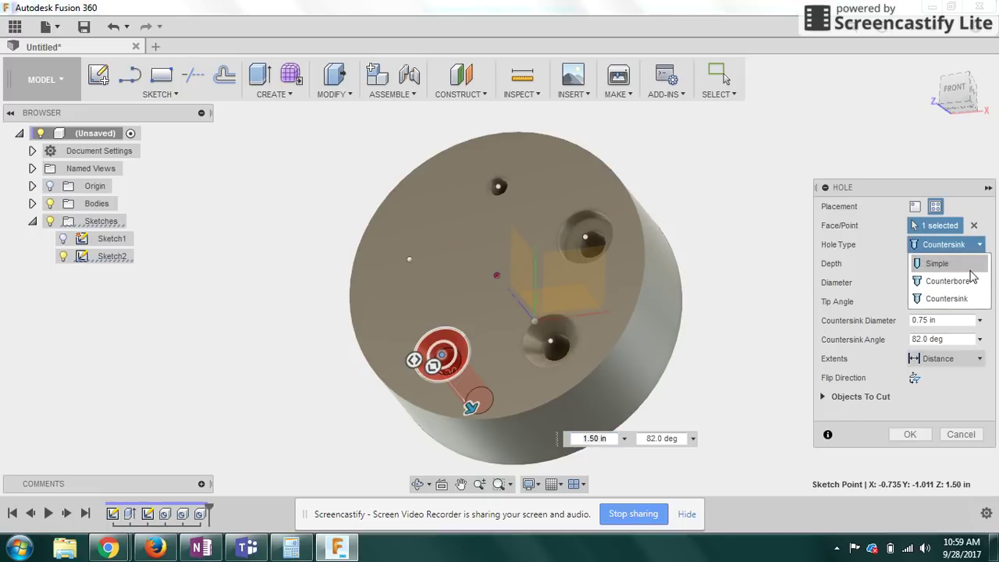
click(970, 268)
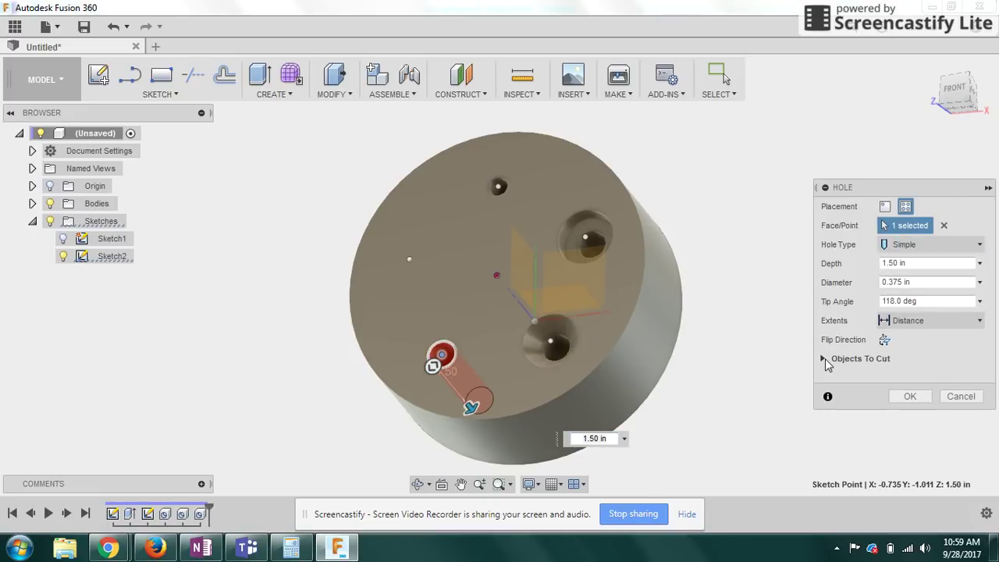
click(824, 359)
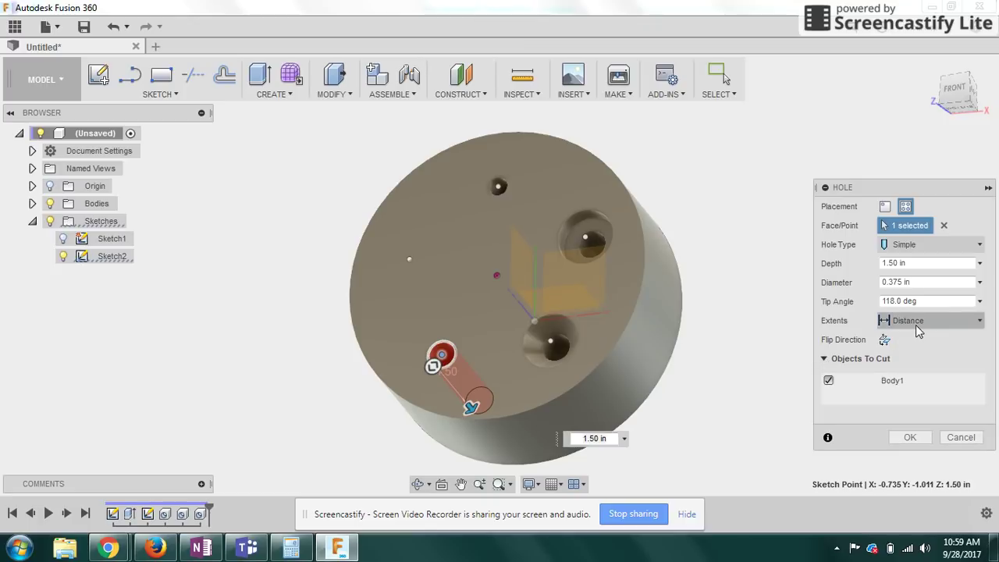
click(928, 244)
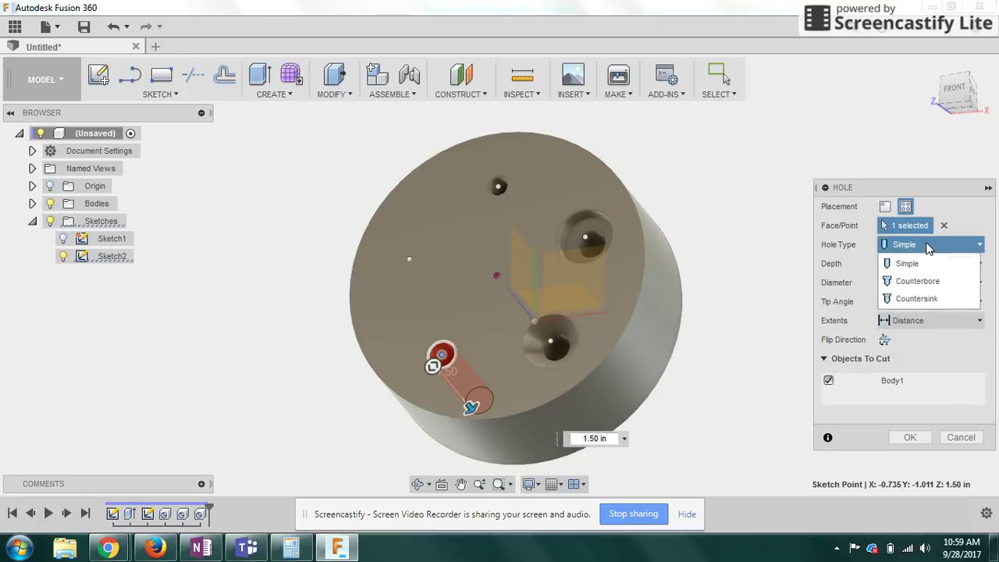
click(930, 264)
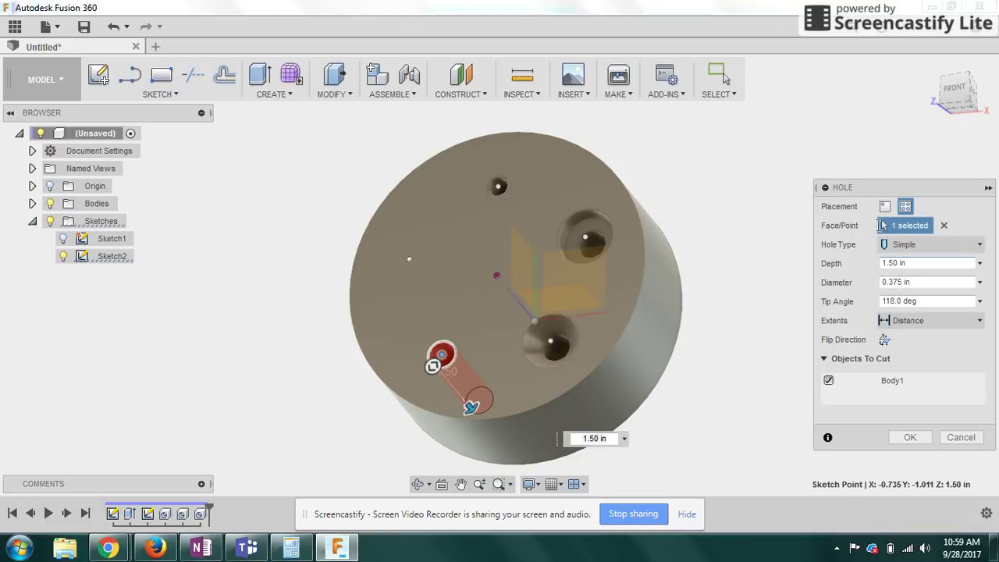
click(885, 208)
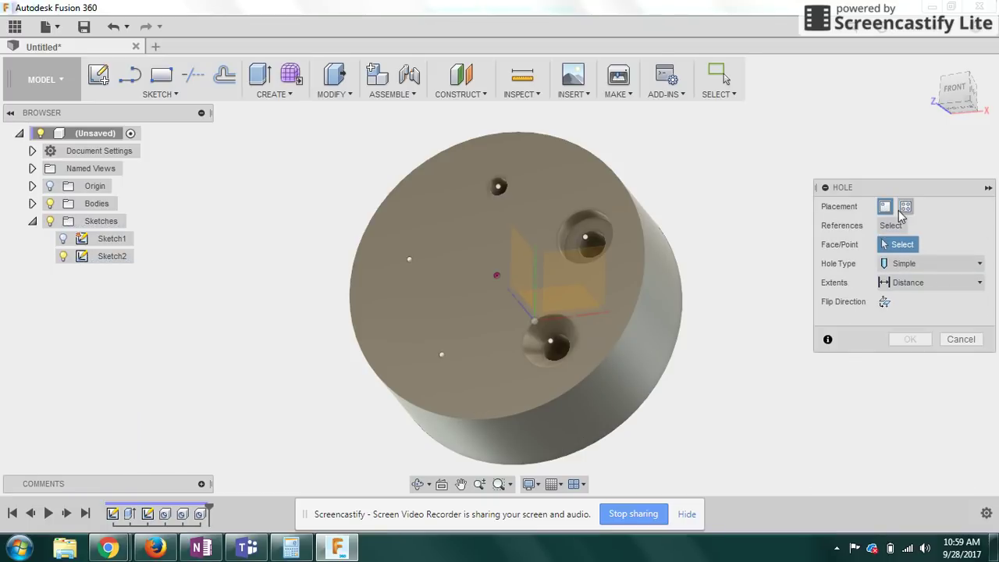
click(904, 207)
click(442, 357)
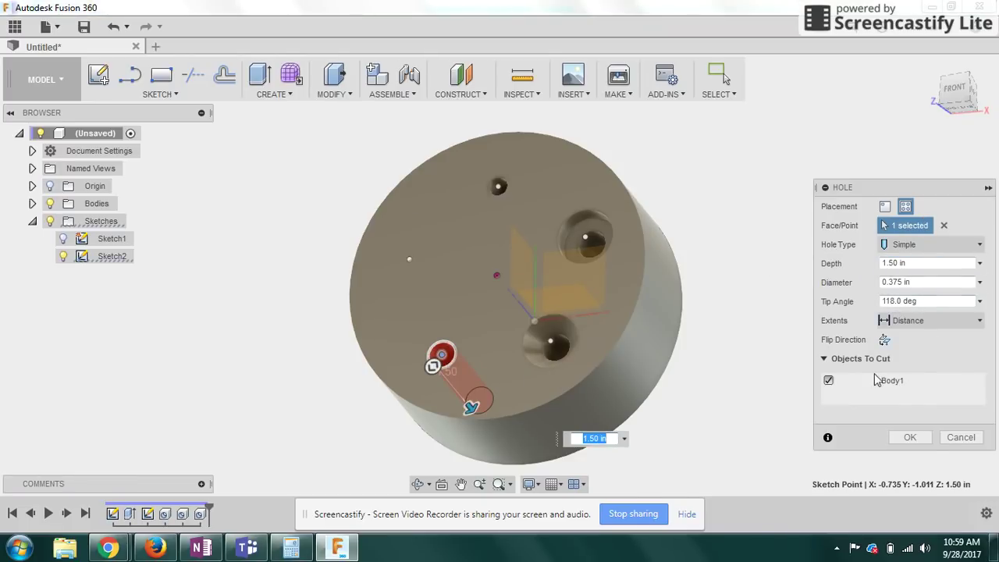
click(933, 244)
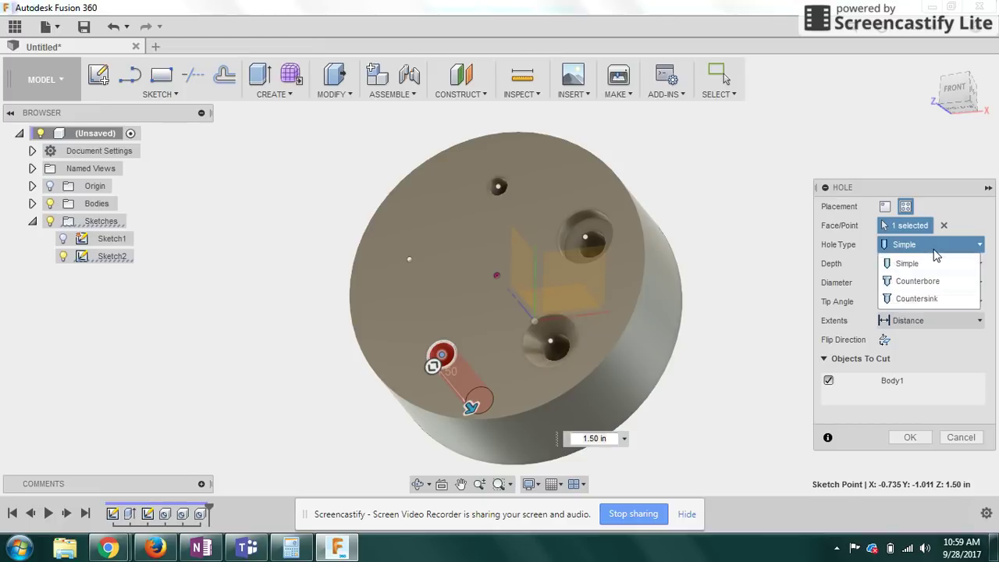
click(958, 437)
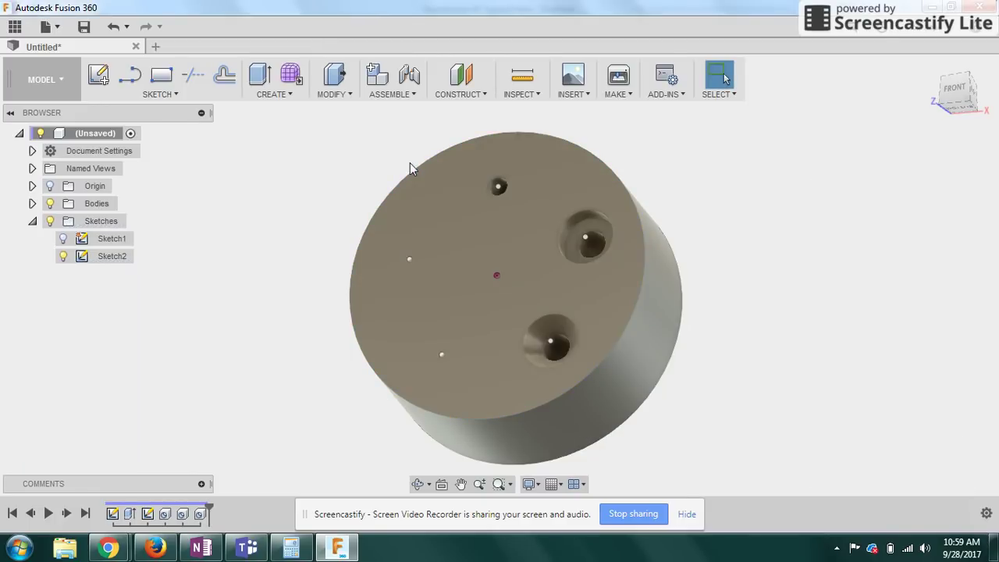
Restart the lower-left hole as a simple 0.375 in, 1.5 in deep hole.
key(h)
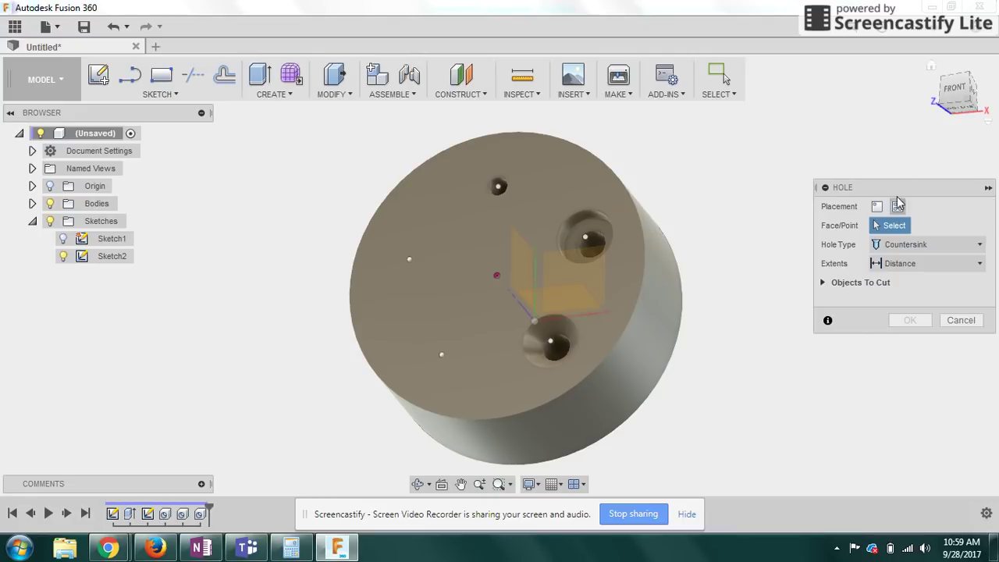
click(909, 249)
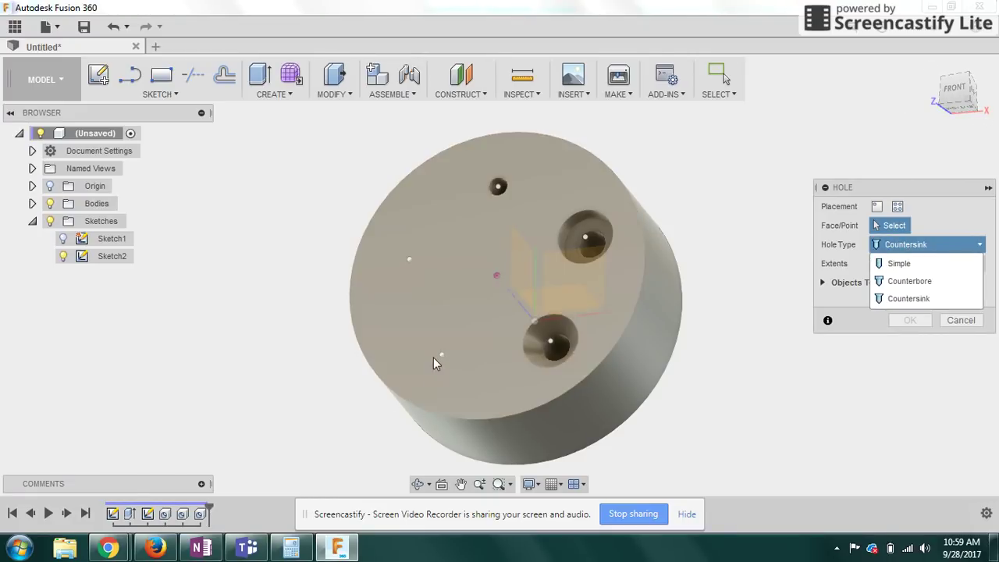
click(436, 354)
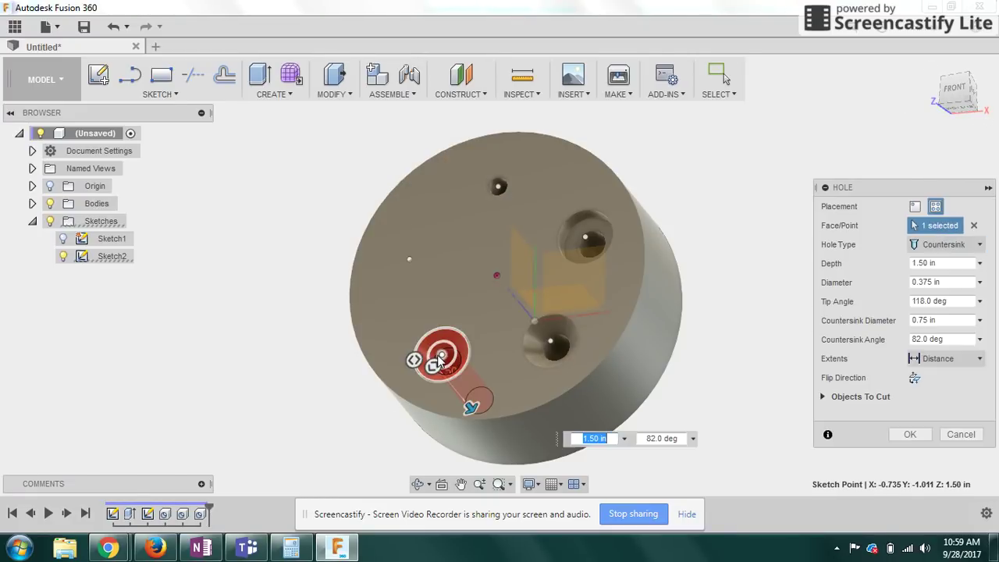
click(947, 249)
click(937, 264)
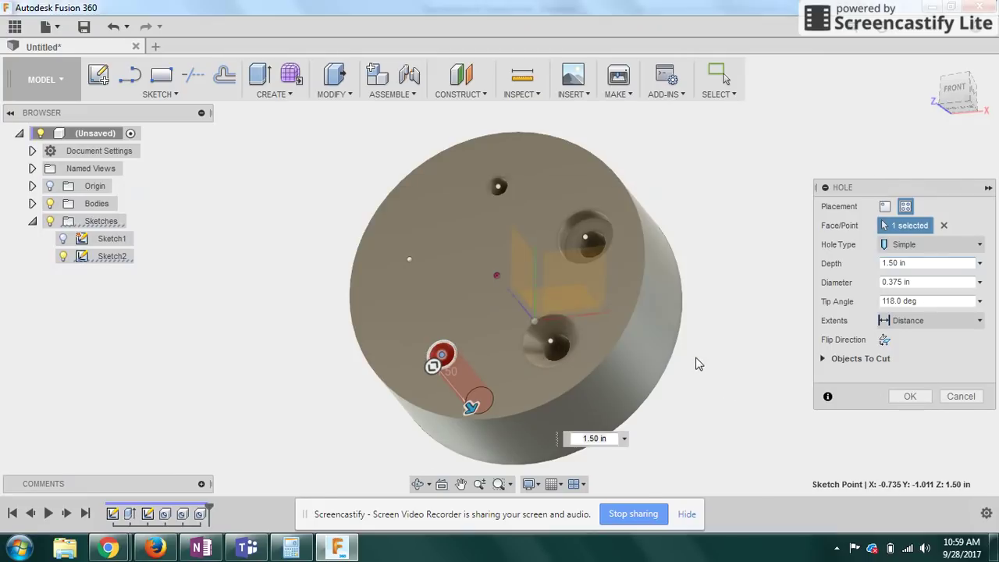
Switch from Teams to OneNote and open the Clearance Hole page's bolt-based settings.
click(240, 544)
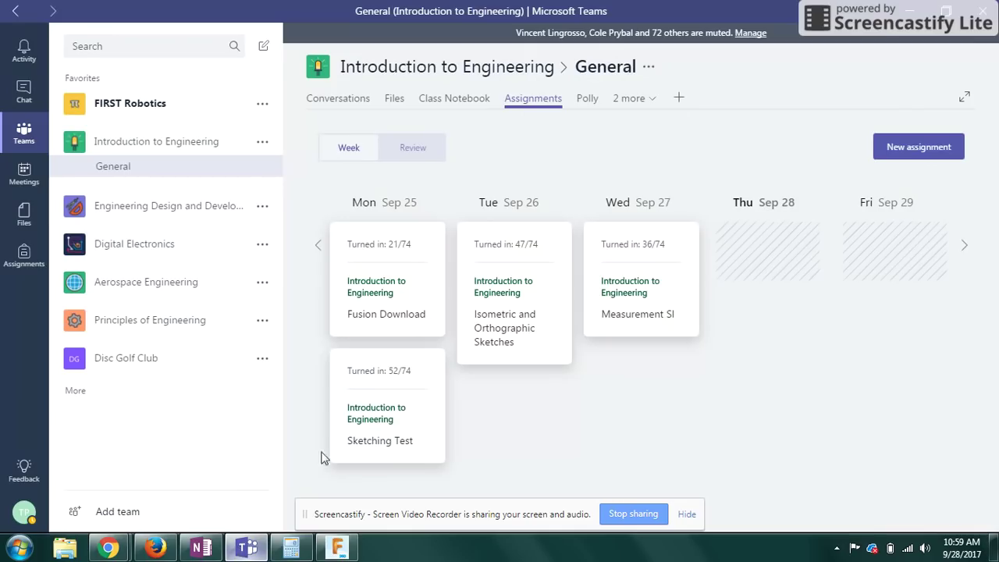
click(156, 548)
click(202, 548)
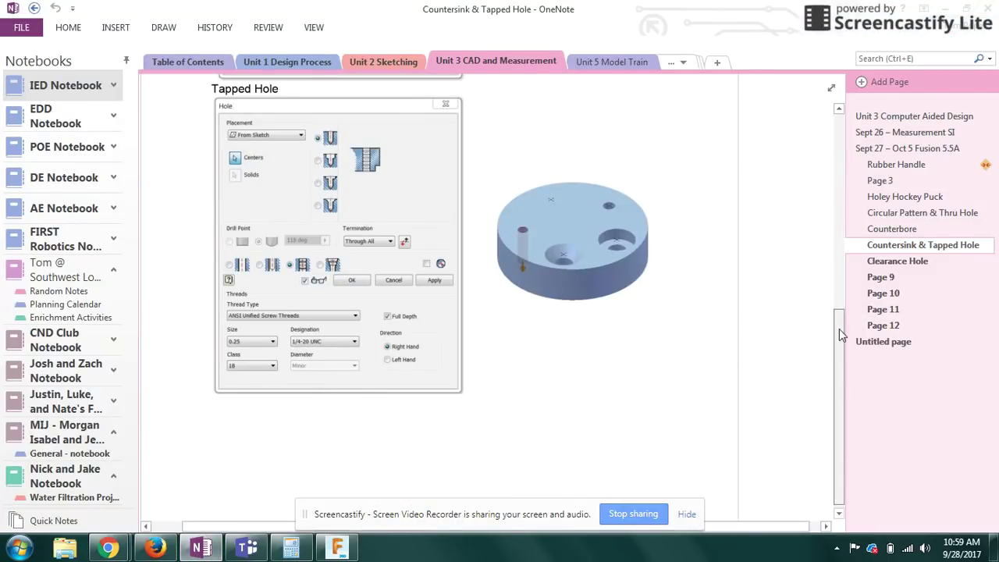
scroll(835, 276, down, 1)
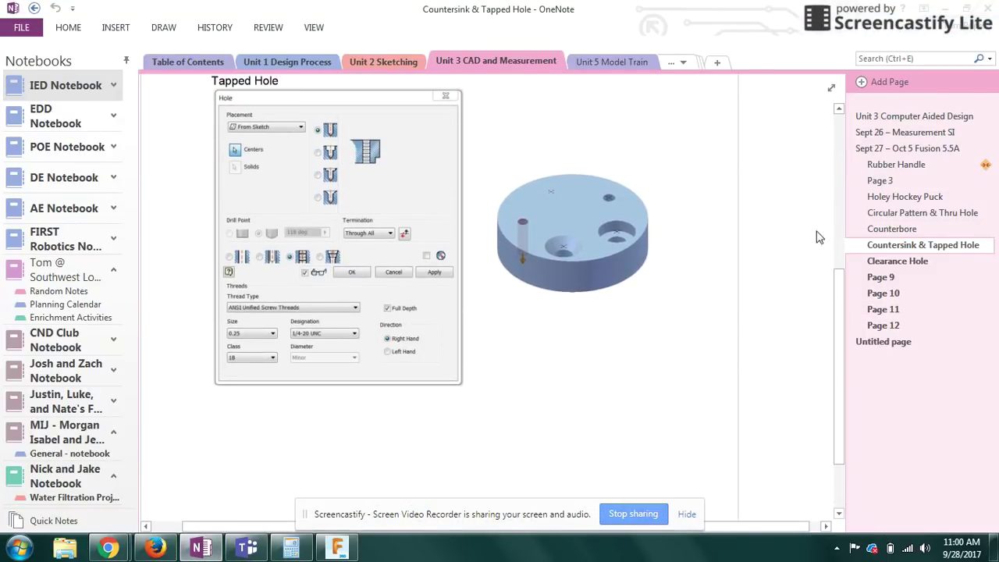
click(877, 264)
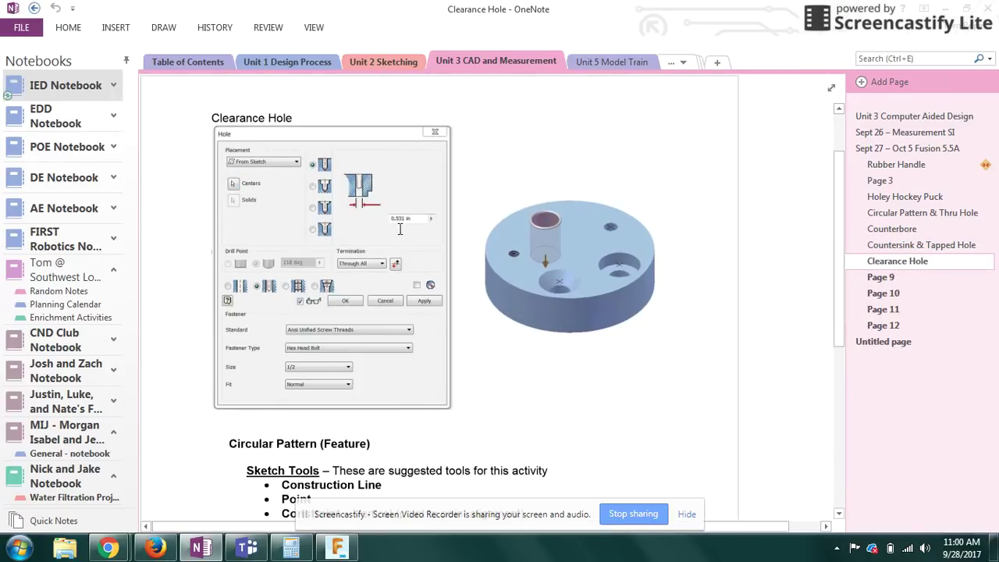
Replace the unfinished hole with a simple 0.531 in, 1.5 in deep hole at the left point.
click(322, 550)
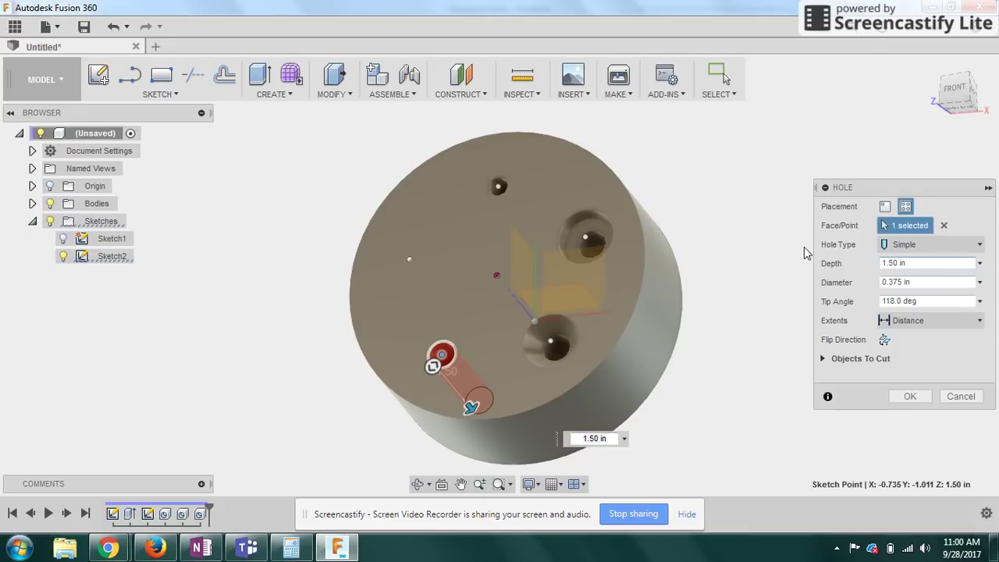
click(960, 396)
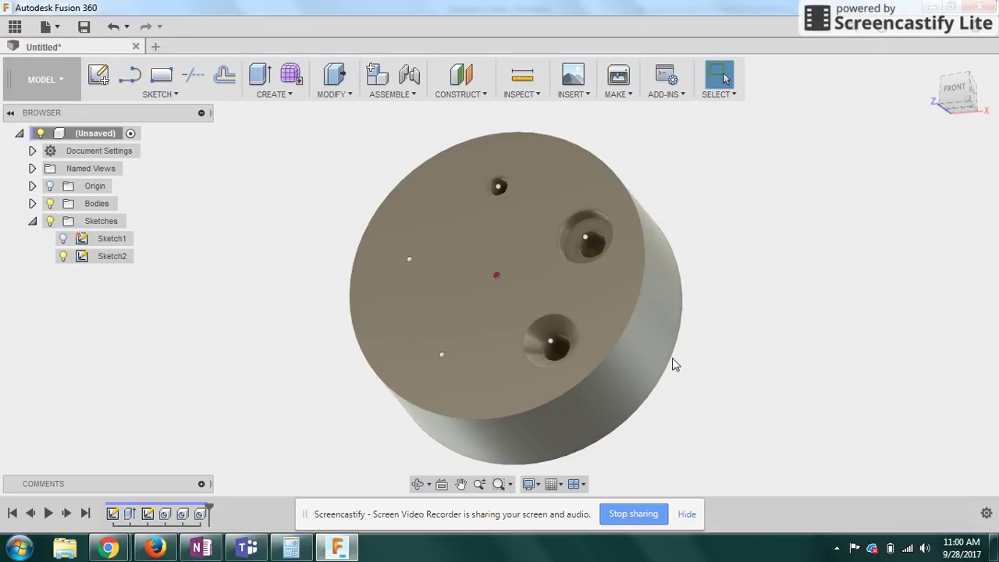
key(h)
click(409, 259)
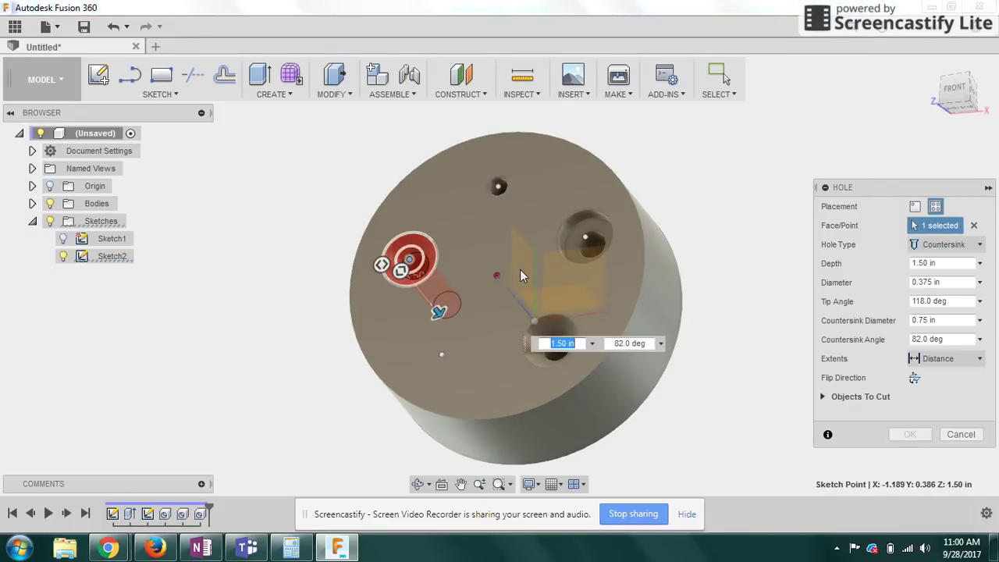
click(966, 245)
click(948, 262)
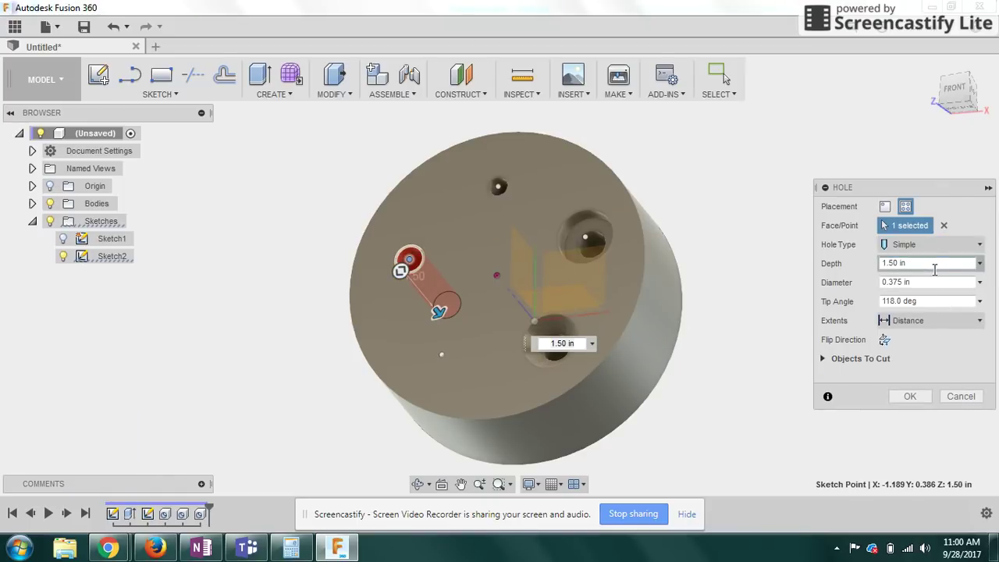
drag(929, 283, 844, 292)
key(BackSpace)
text(1)
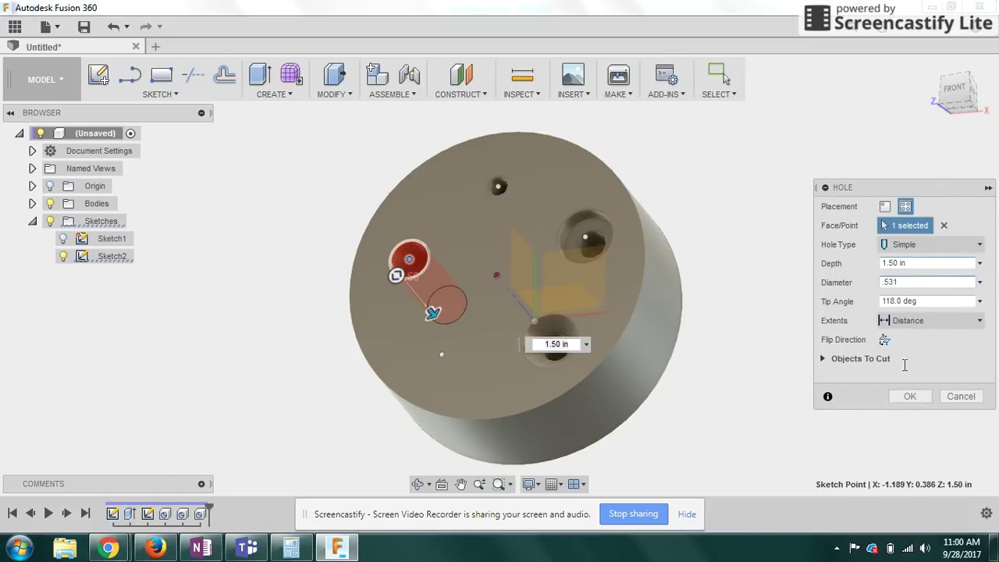
click(905, 396)
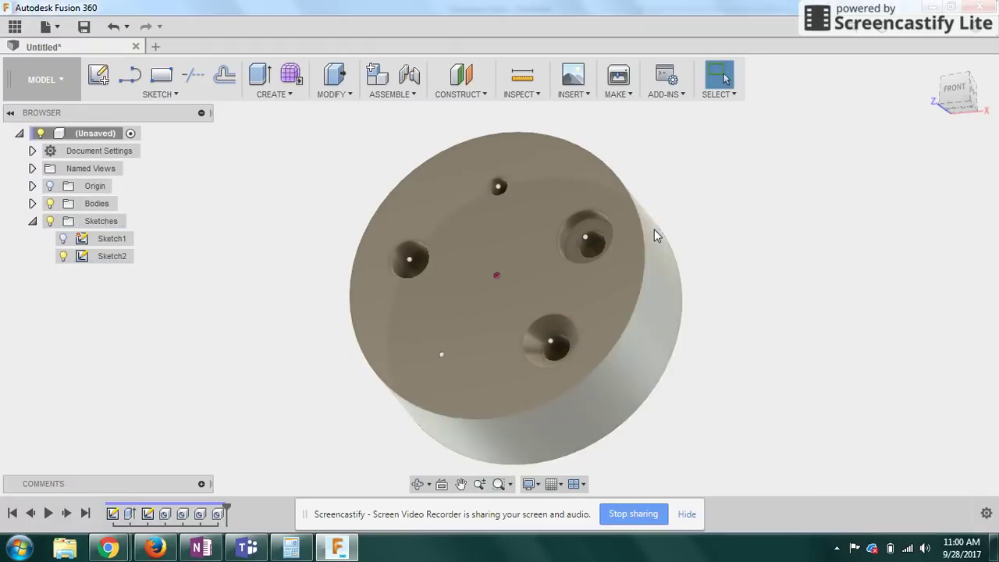
Browse the MODIFY and CREATE menus, trying Thread before settling on Hole.
click(317, 94)
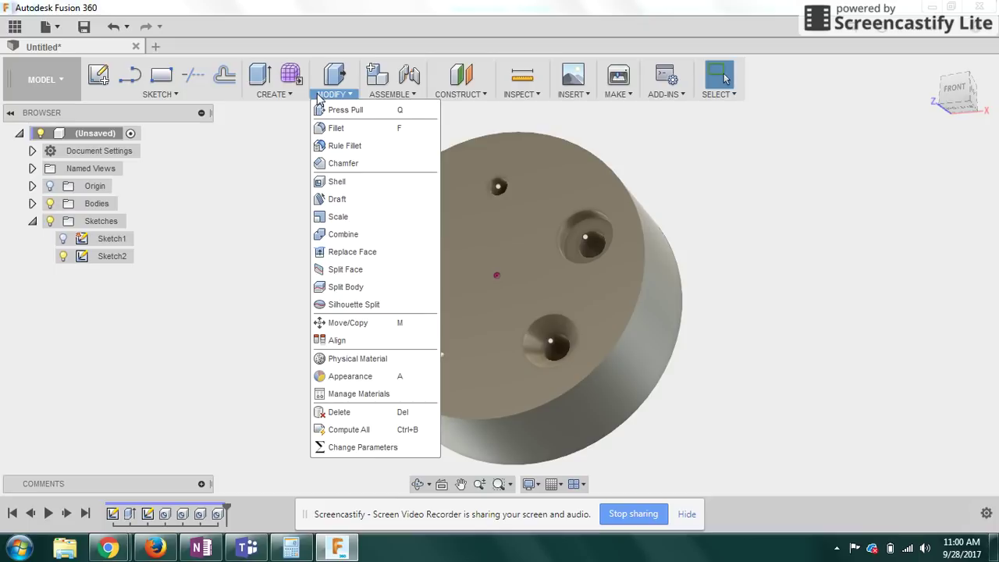
click(281, 99)
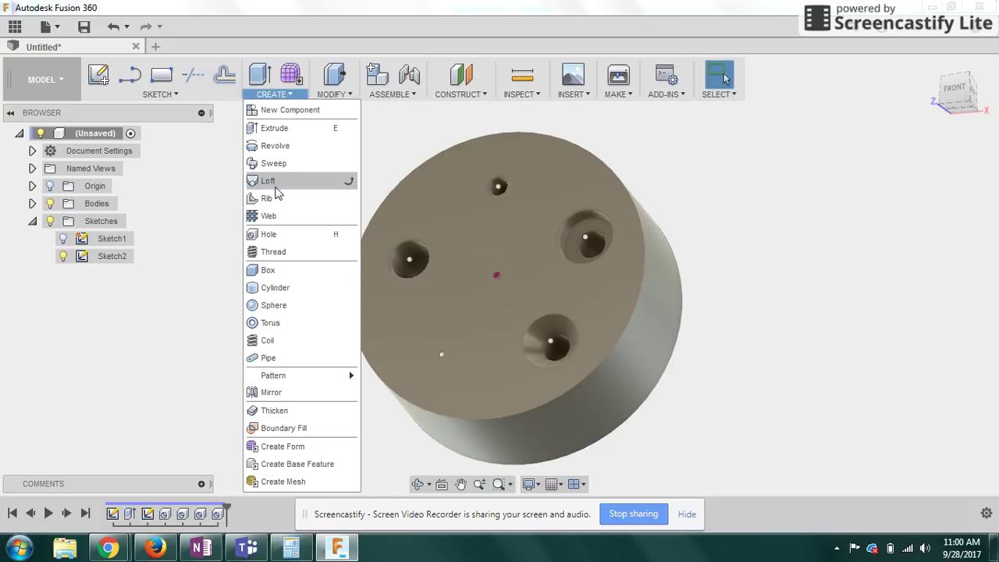
click(292, 251)
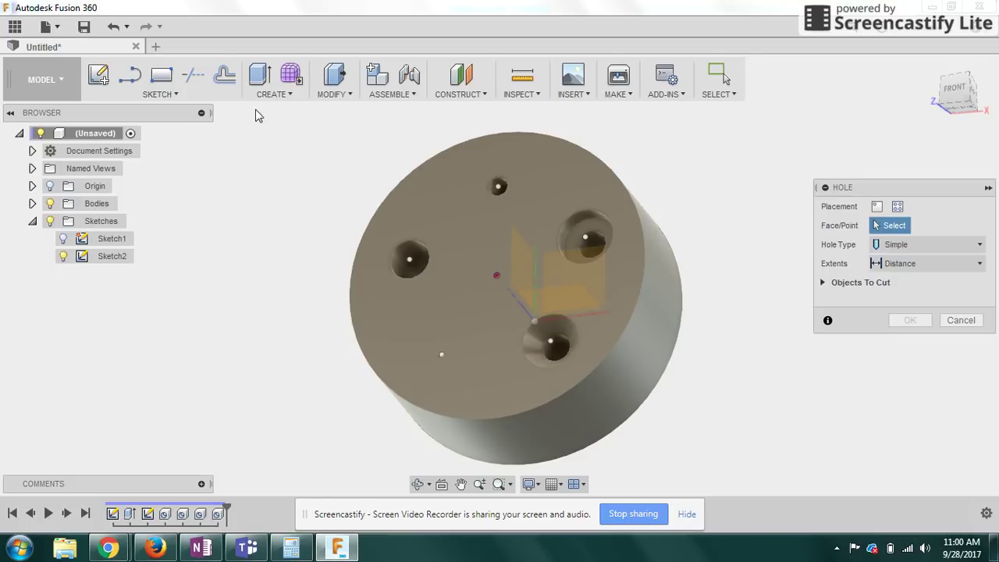
click(270, 94)
click(281, 251)
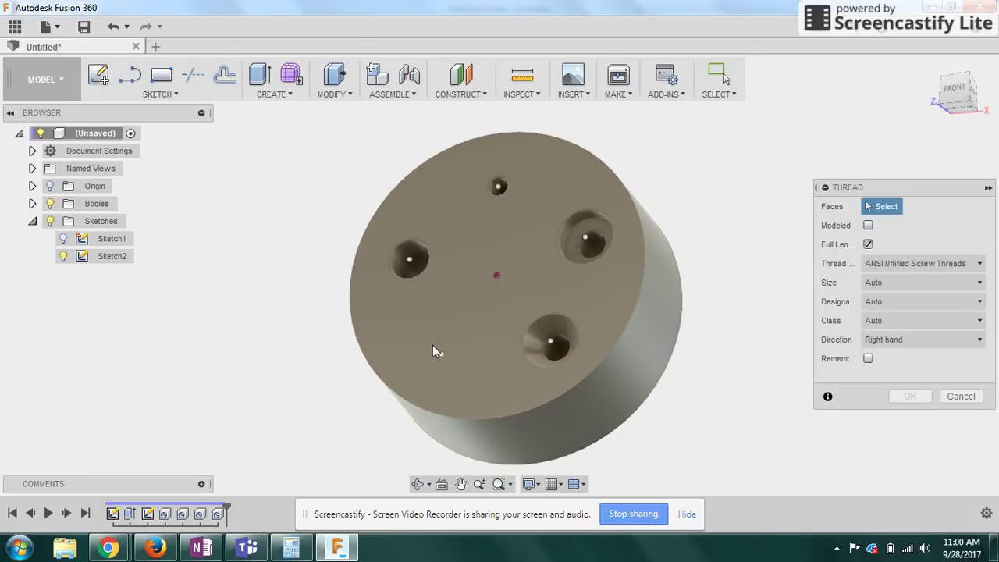
click(269, 94)
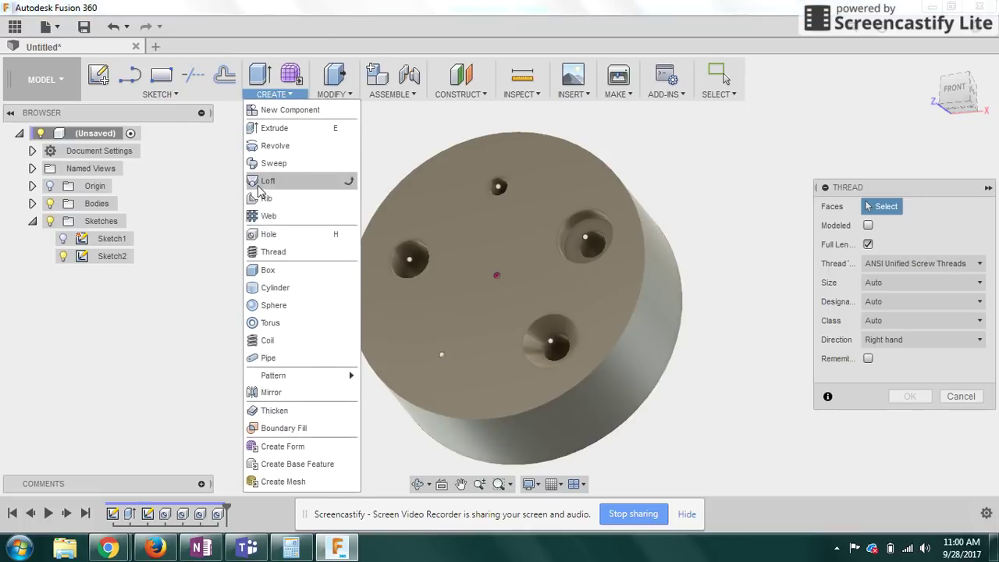
click(268, 234)
Cut a 0.25 in hole at the lower-left sketch point.
click(441, 356)
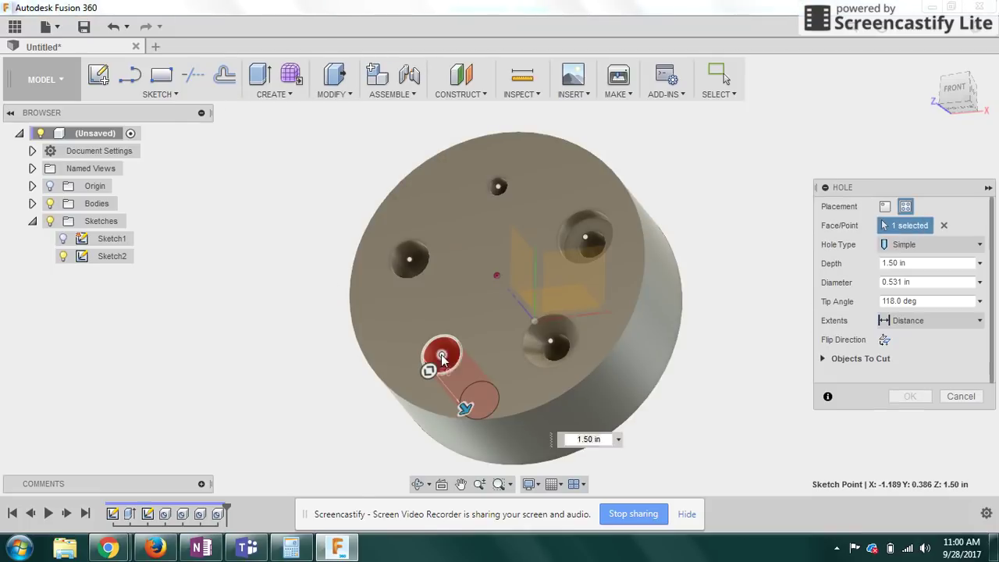
click(933, 282)
text(.25)
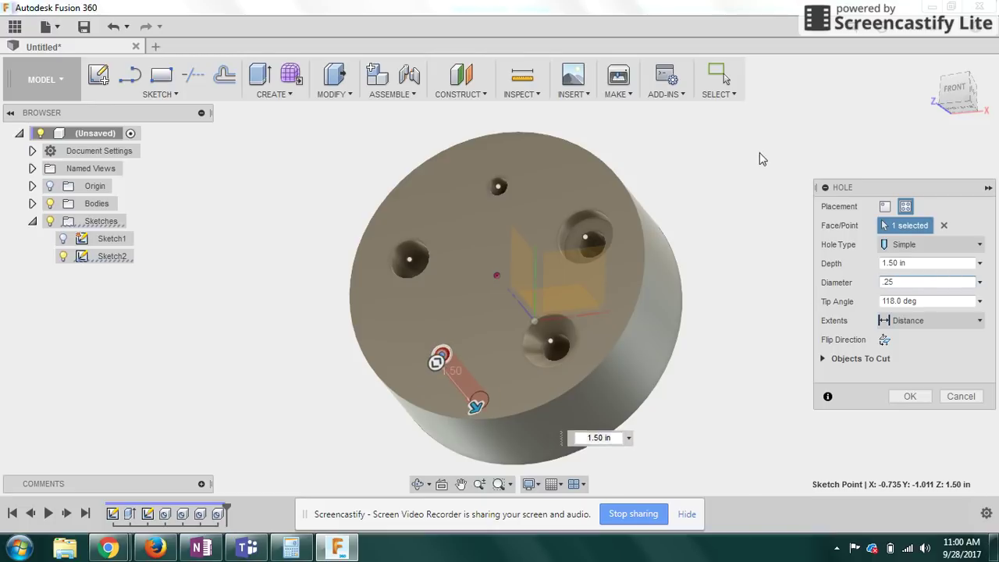
click(910, 396)
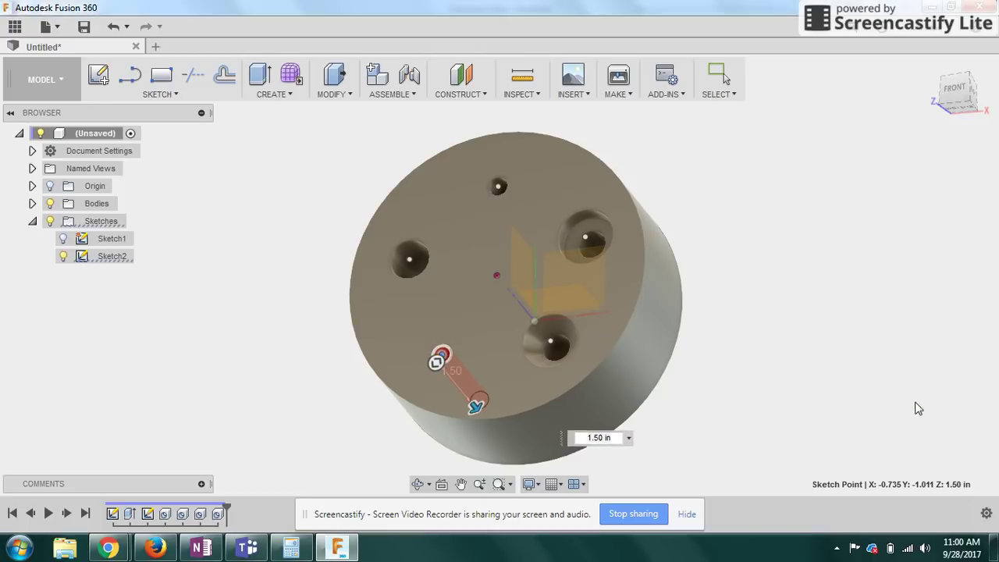
Start a 1/4-20 UNC thread on the small hole's inner face.
click(277, 96)
click(273, 252)
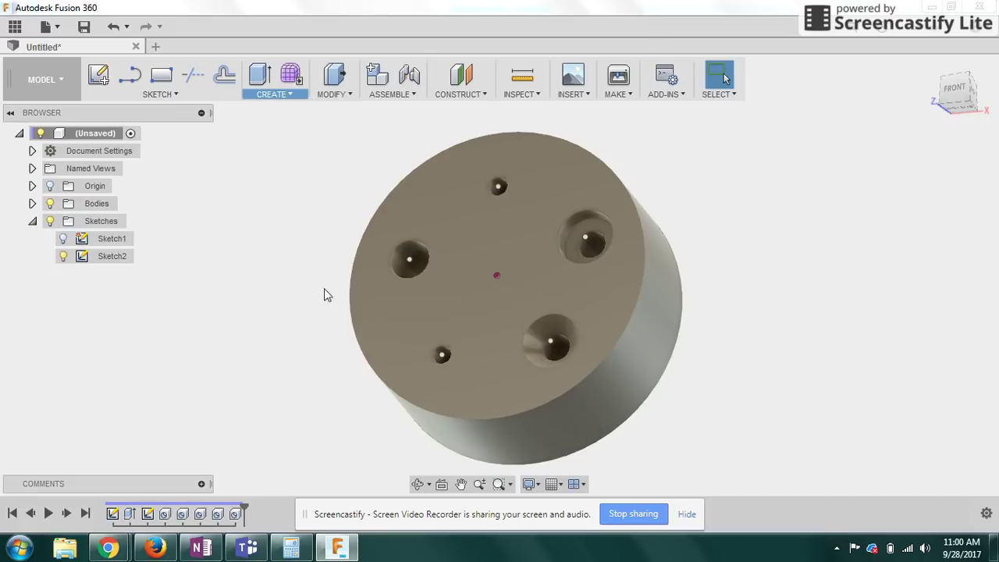
click(445, 353)
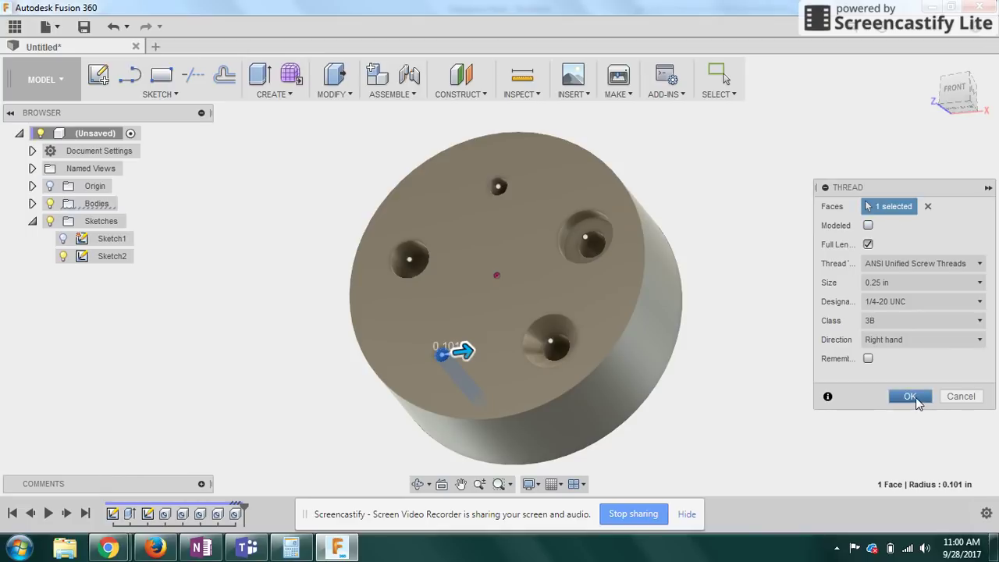
Apply the 1/4-20 UNC thread, zoom in to inspect it, and hide Sketch2.
click(915, 397)
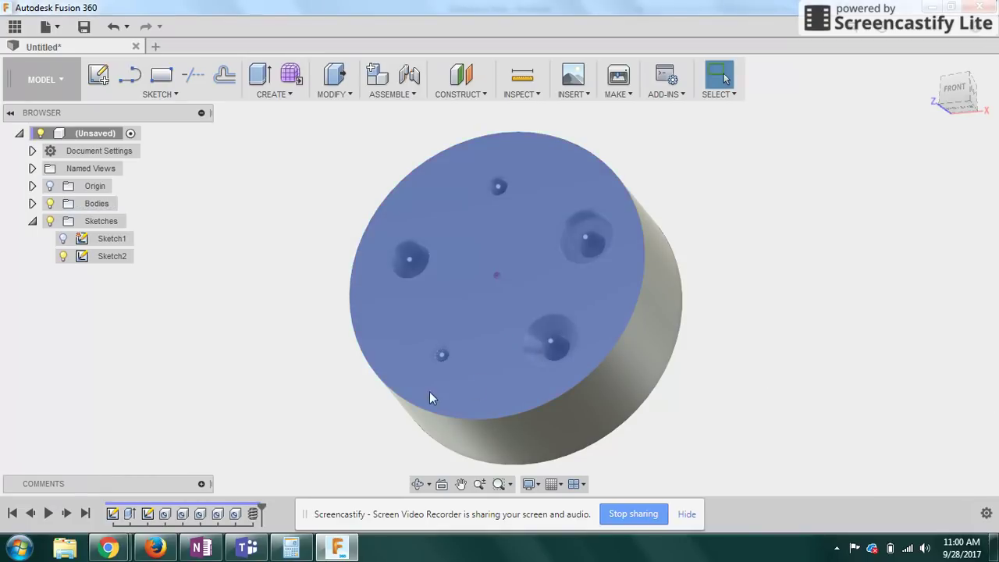
scroll(426, 374, up, 3)
scroll(424, 335, up, 3)
scroll(422, 355, up, 3)
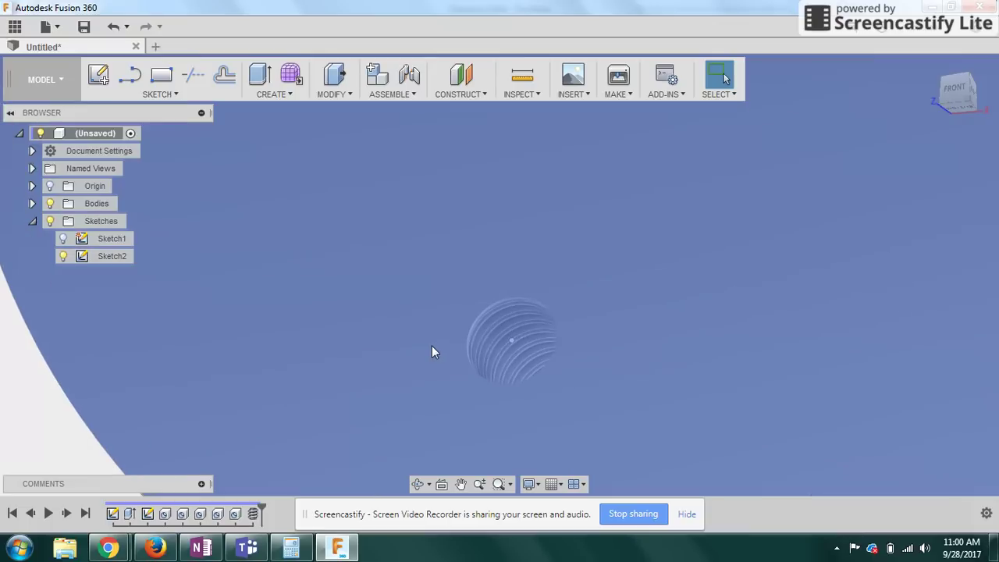
scroll(432, 346, up, 2)
scroll(427, 340, down, 1)
scroll(418, 330, down, 3)
scroll(397, 314, down, 3)
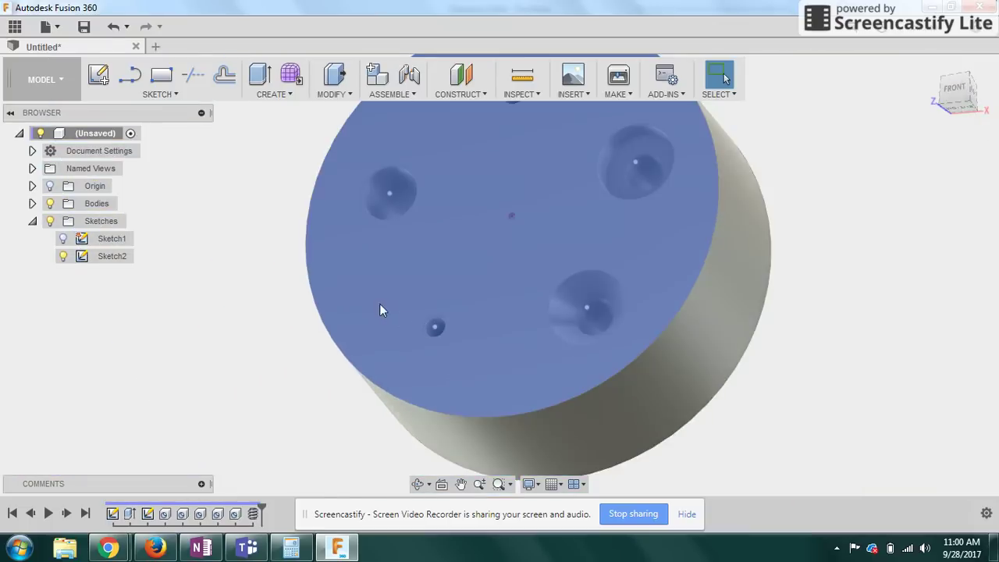
scroll(335, 324, down, 2)
click(63, 257)
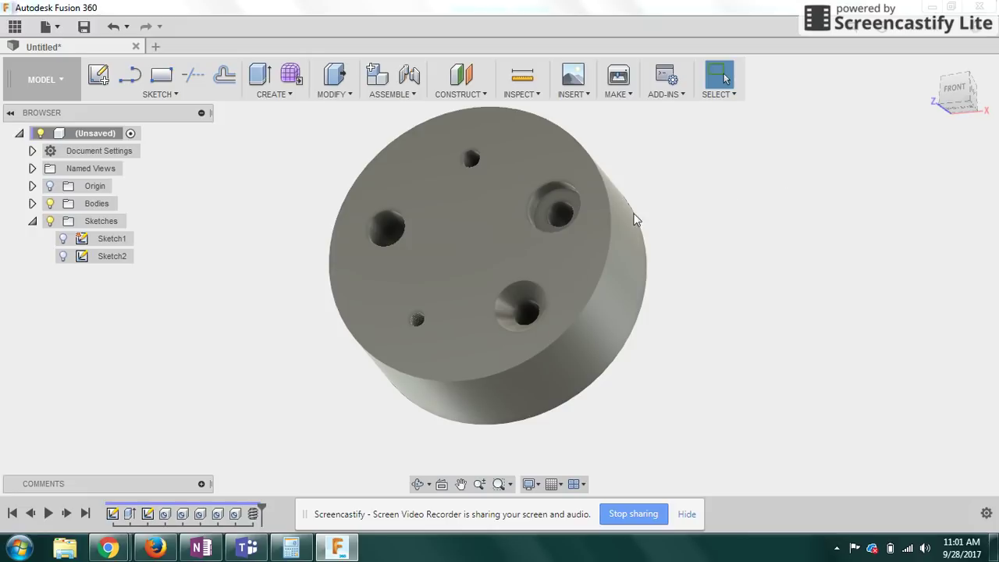
Apply the Rubber - Hard appearance from the library's Other > Rubber category to the puck body.
right_click(742, 189)
click(739, 292)
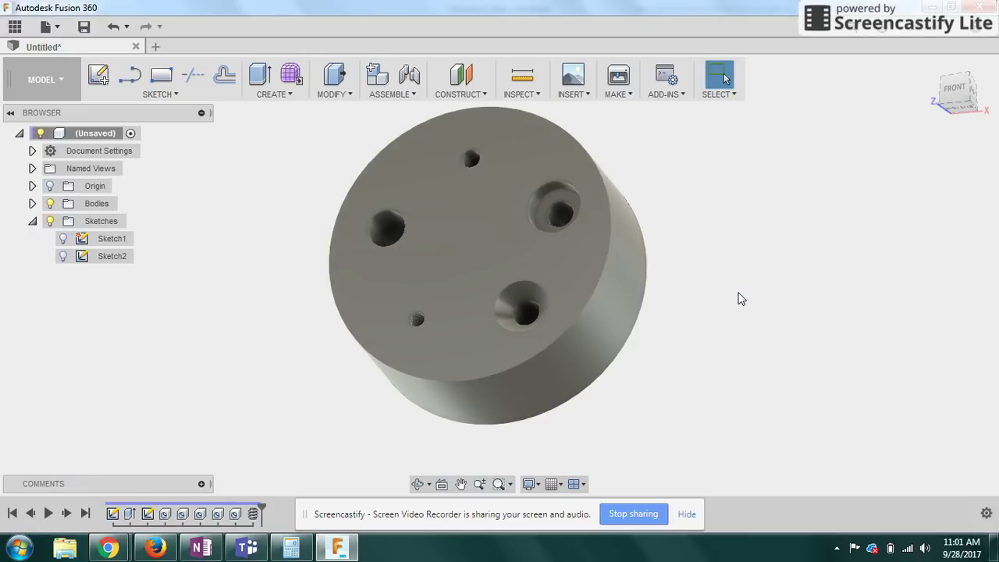
click(819, 403)
drag(995, 285, 995, 387)
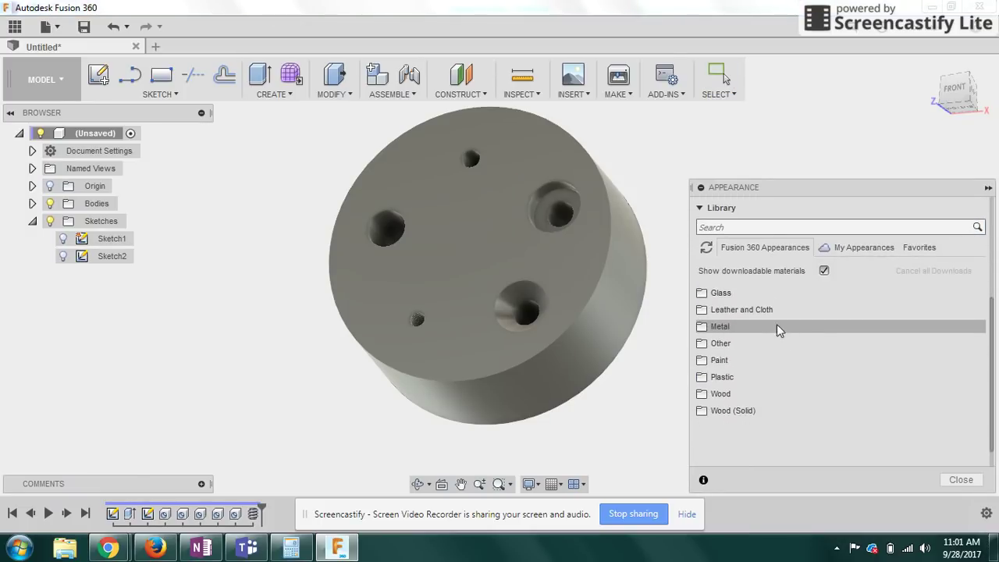
click(724, 379)
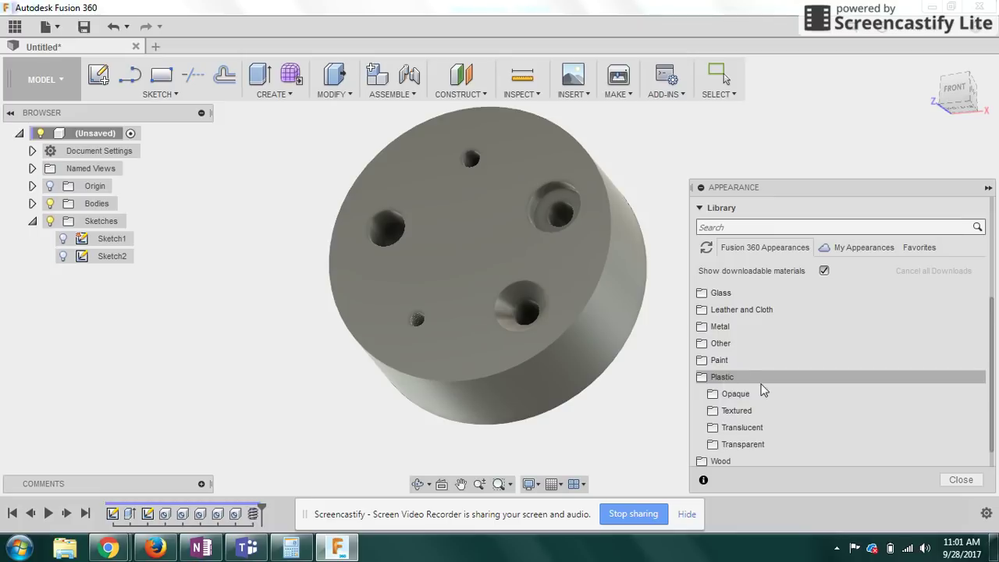
click(715, 344)
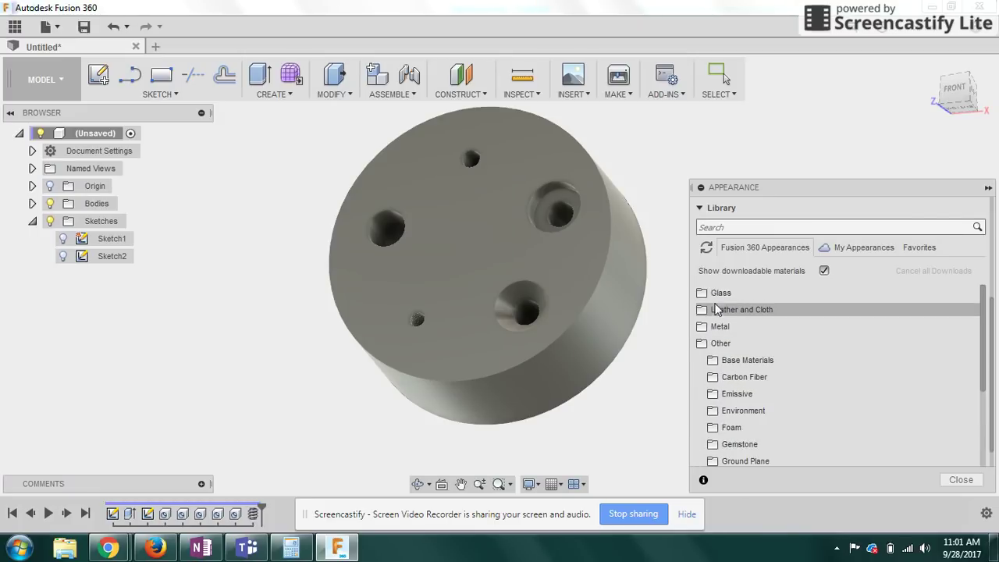
click(738, 310)
scroll(761, 348, down, 1)
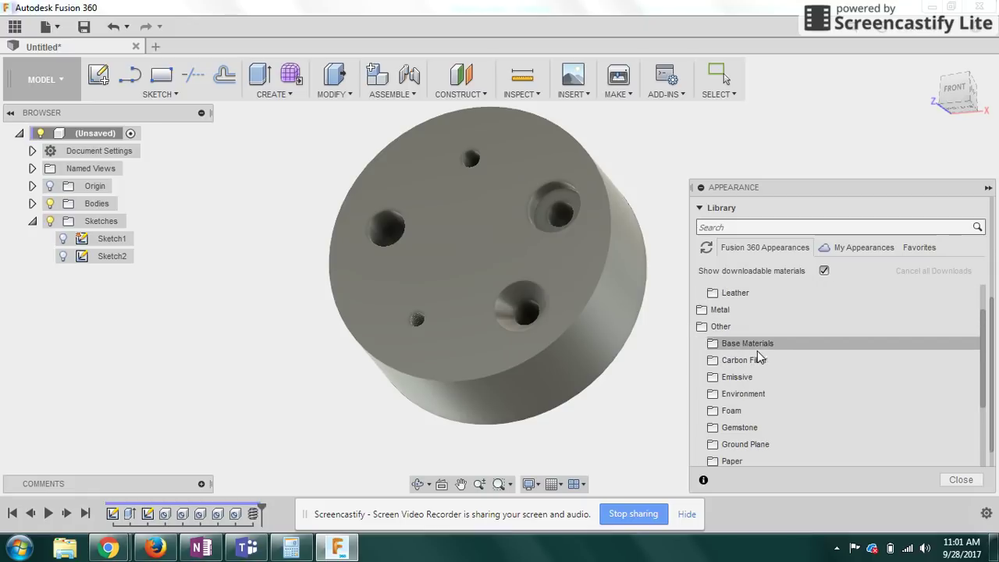
scroll(815, 358, down, 1)
click(761, 428)
scroll(757, 413, down, 2)
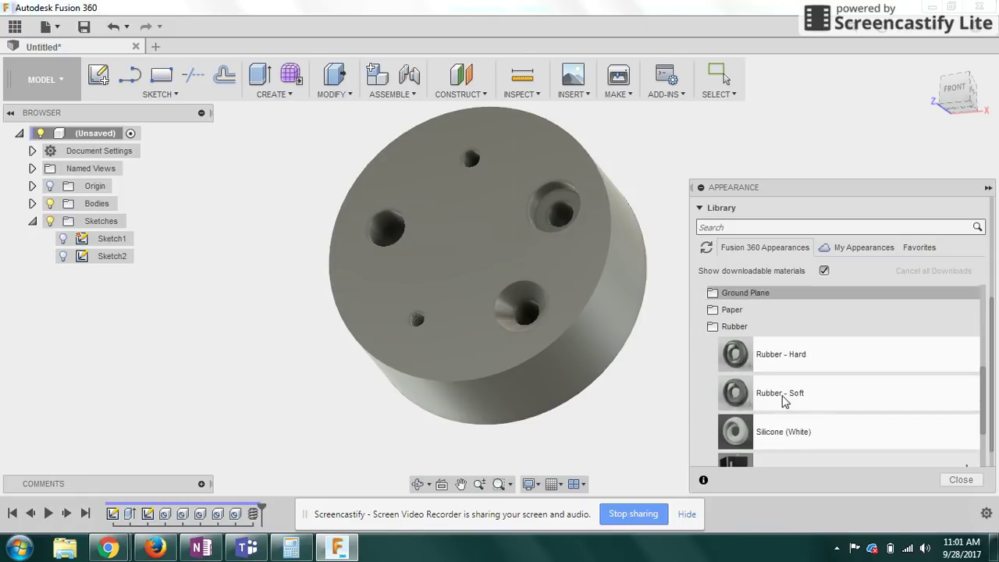
mouse_move(839, 362)
mouse_down()
mouse_move(549, 297)
mouse_move(572, 306)
mouse_up()
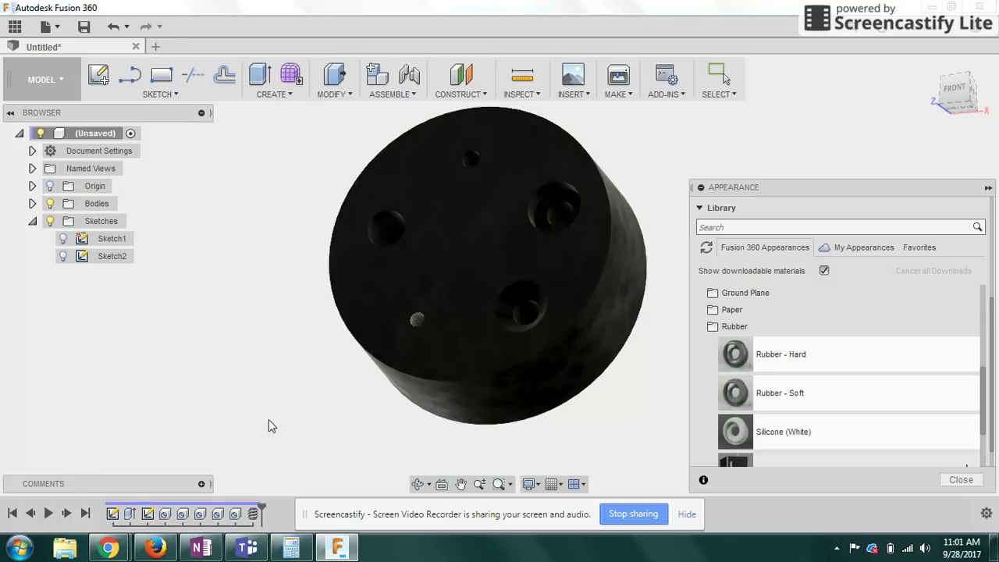